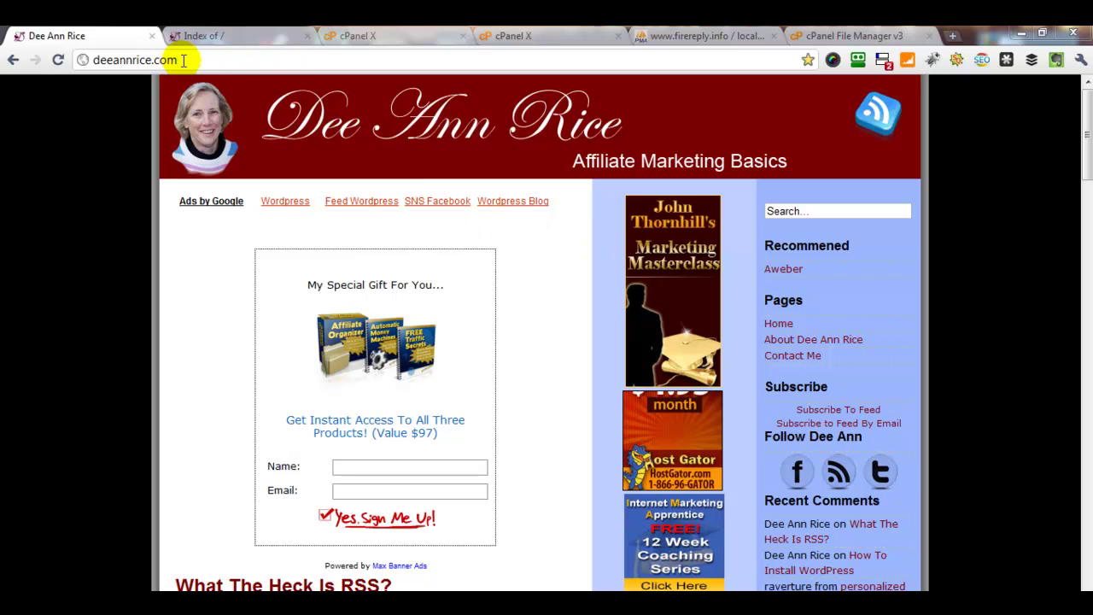
pyautogui.click(245, 37)
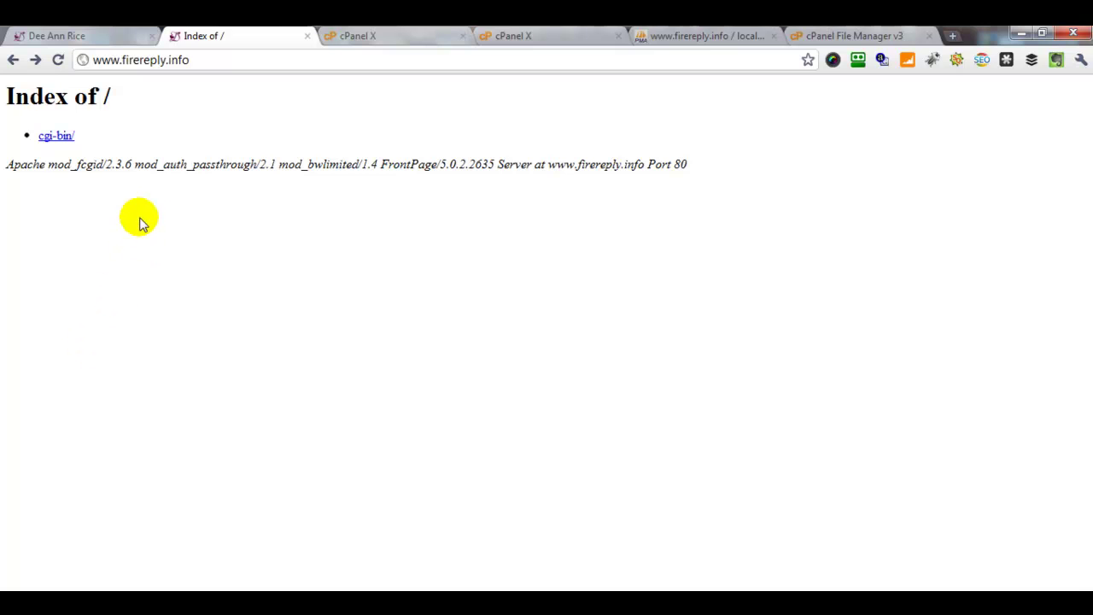
pyautogui.click(117, 41)
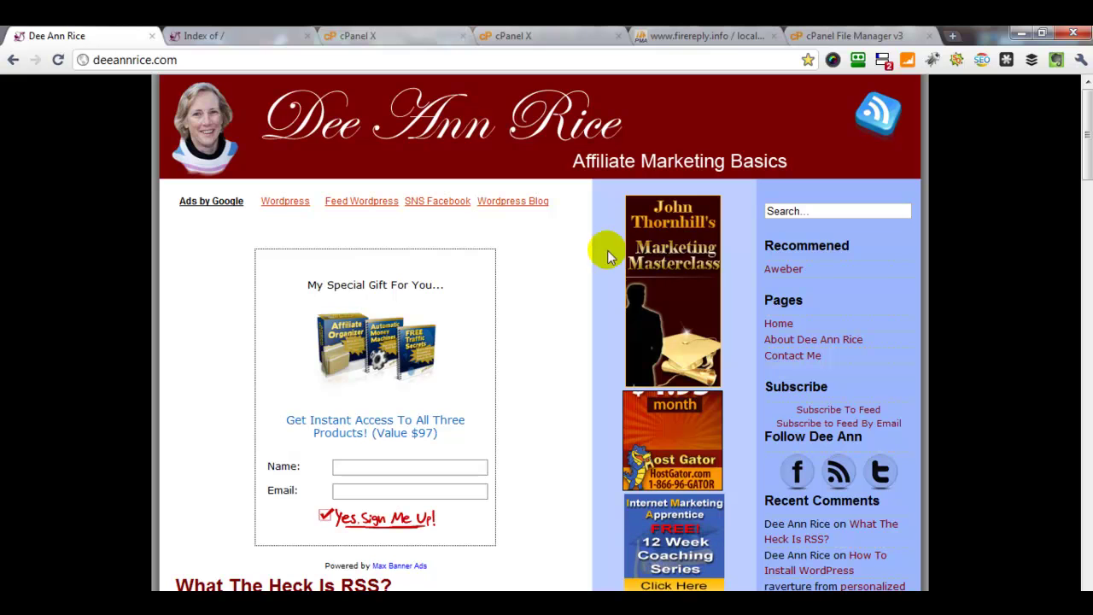
# Step: Create a MySQL database named wrdp1 in cPanel and return to the database overview
pyautogui.click(414, 40)
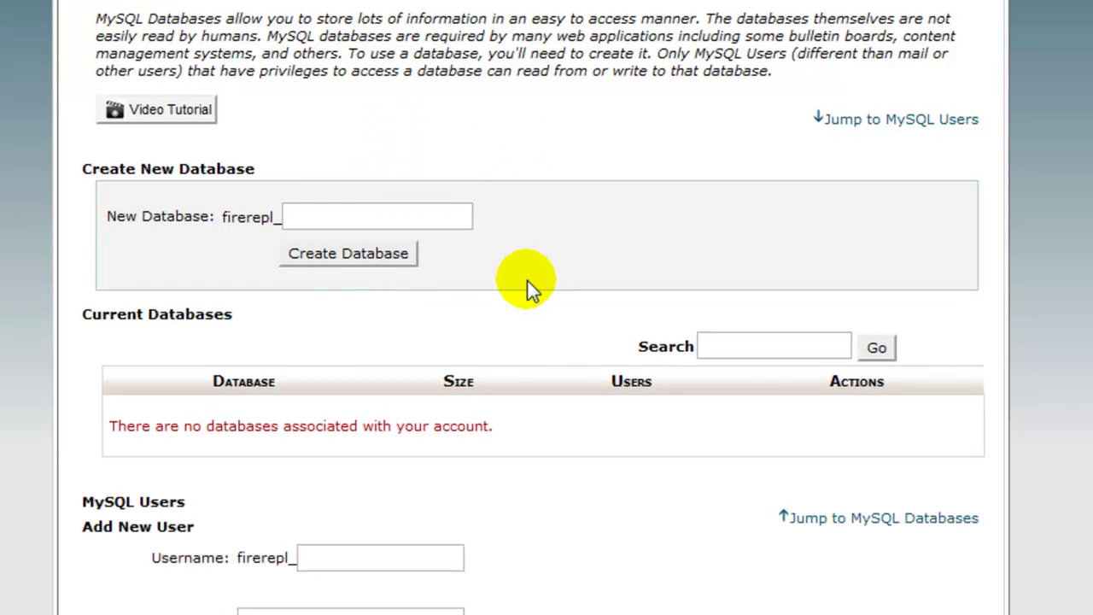
pyautogui.scroll(-3, 527, 290)
pyautogui.click(427, 92)
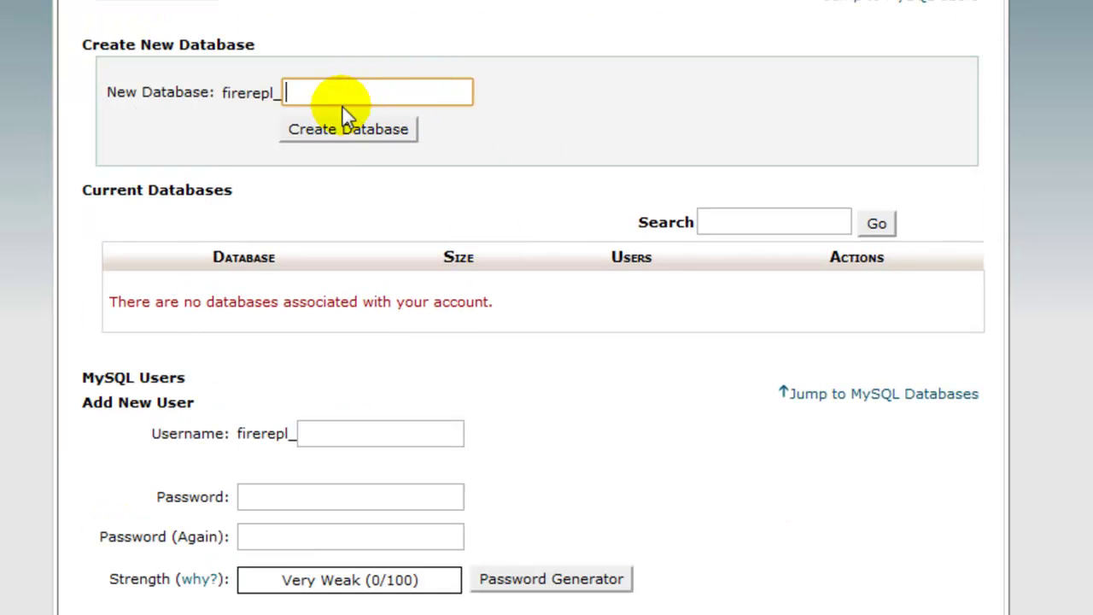
pyautogui.write('w')
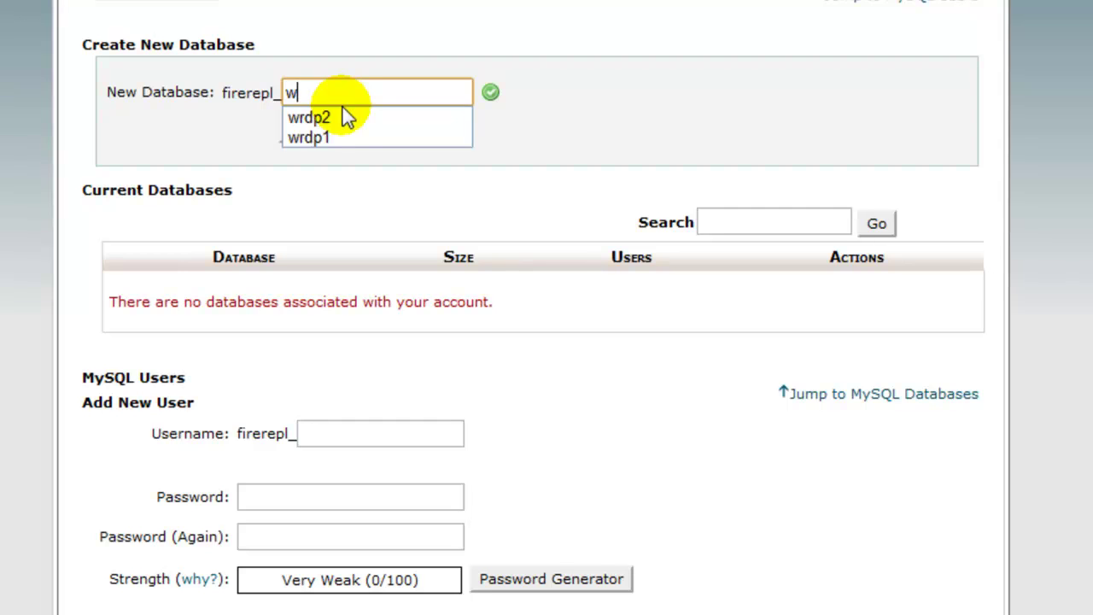
pyautogui.click(337, 136)
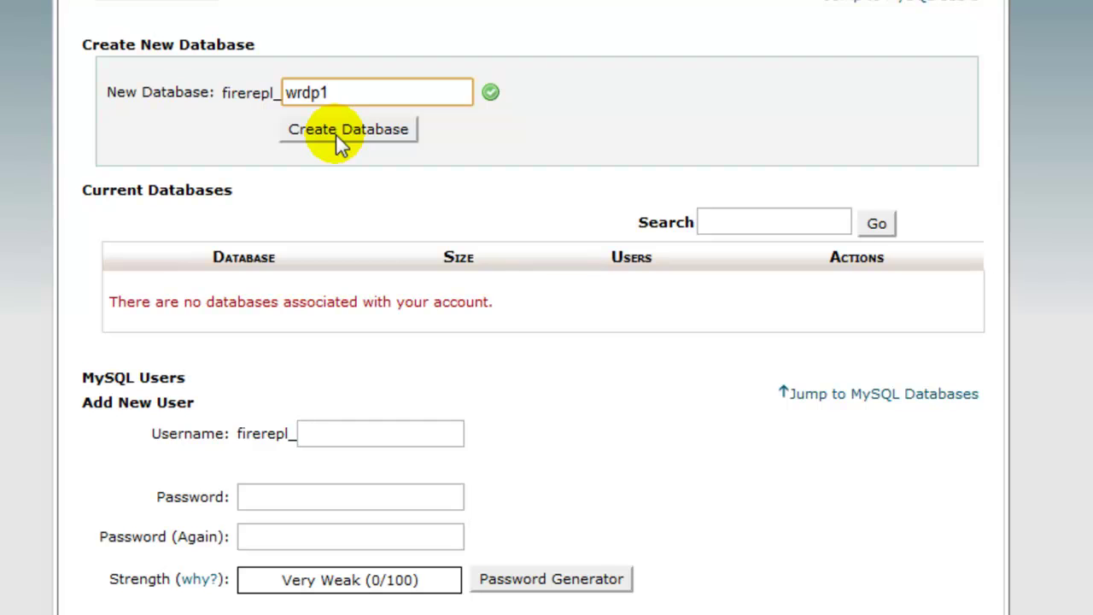
pyautogui.click(337, 136)
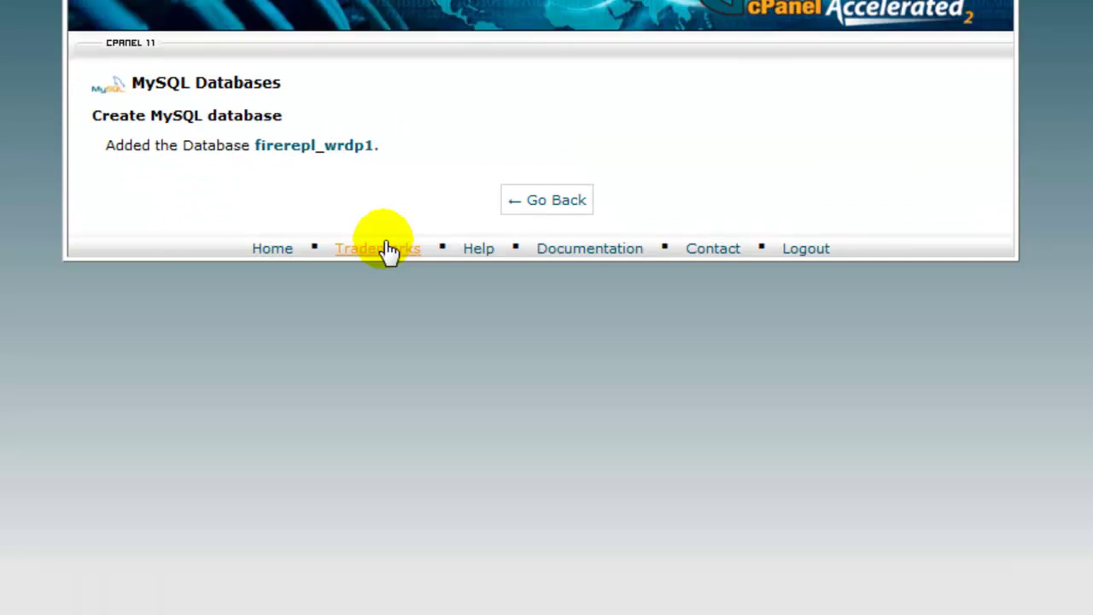
pyautogui.click(538, 232)
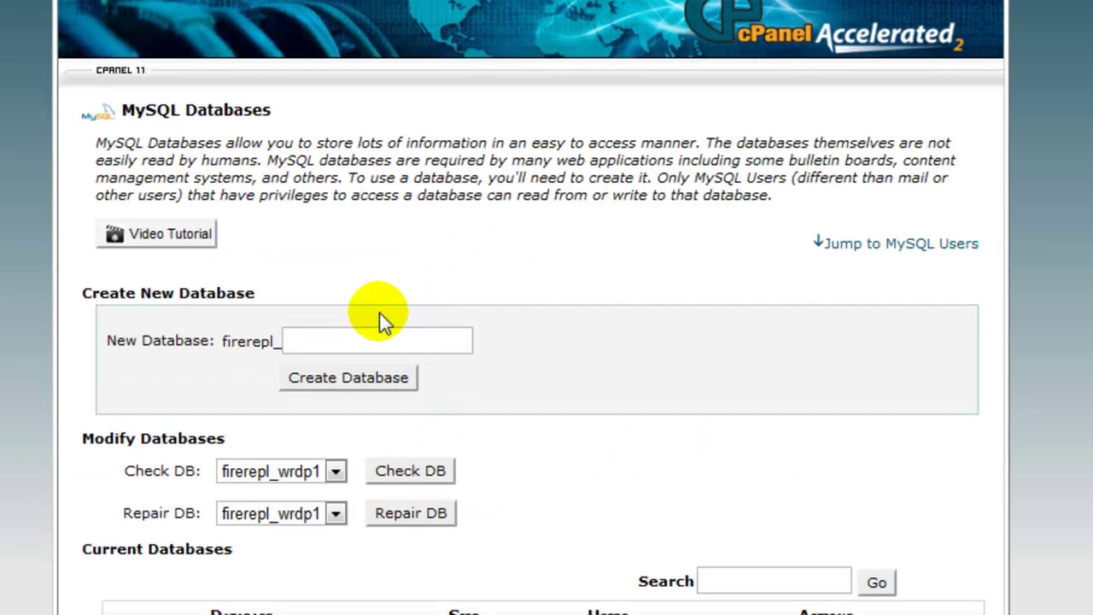
# Step: Create a second MySQL database named wrdp2
pyautogui.click(374, 314)
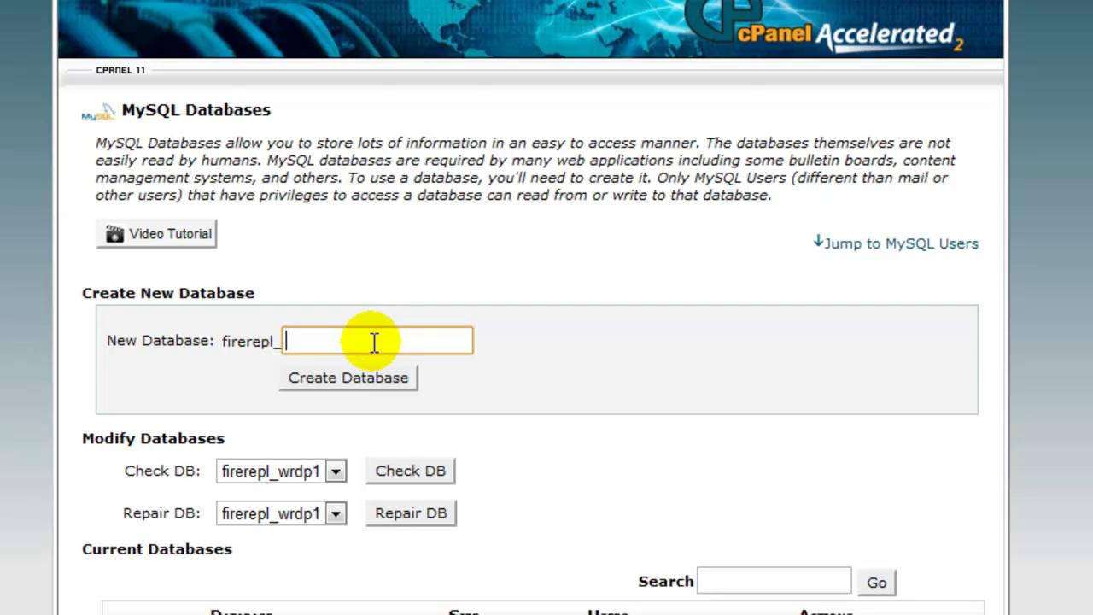
pyautogui.write('w')
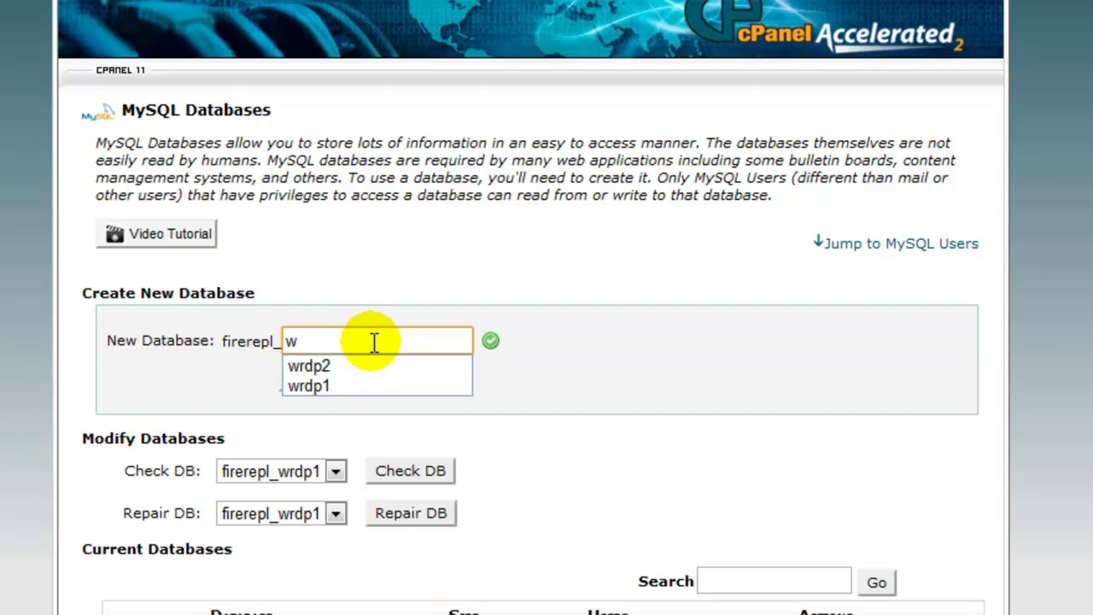
pyautogui.click(351, 366)
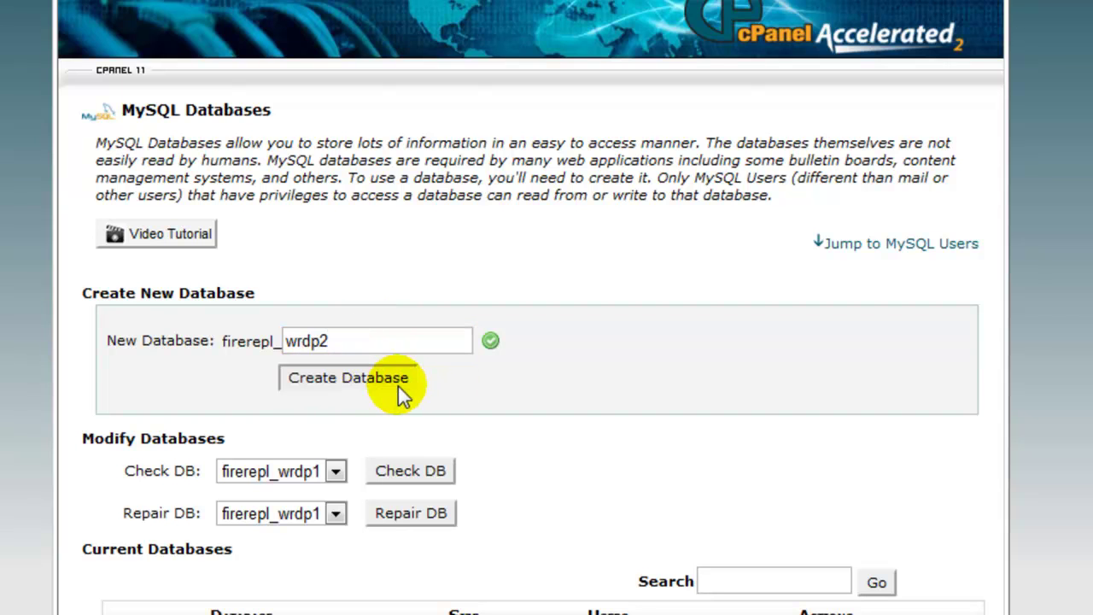
pyautogui.click(401, 391)
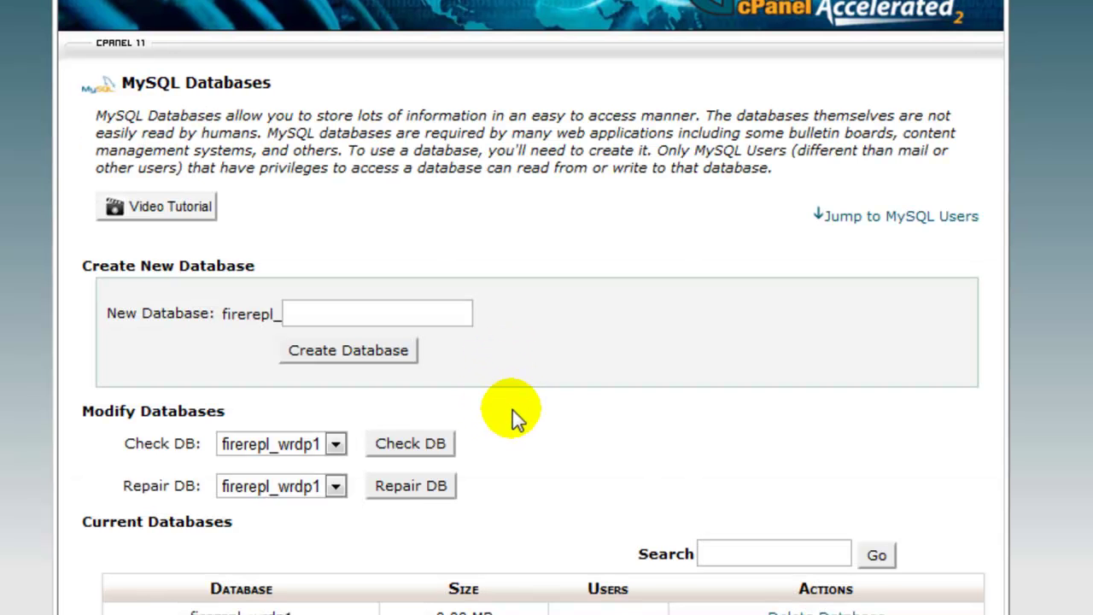
# Step: Enter wrdp1 as the username for a new MySQL user
pyautogui.scroll(-8, 513, 410)
pyautogui.click(424, 105)
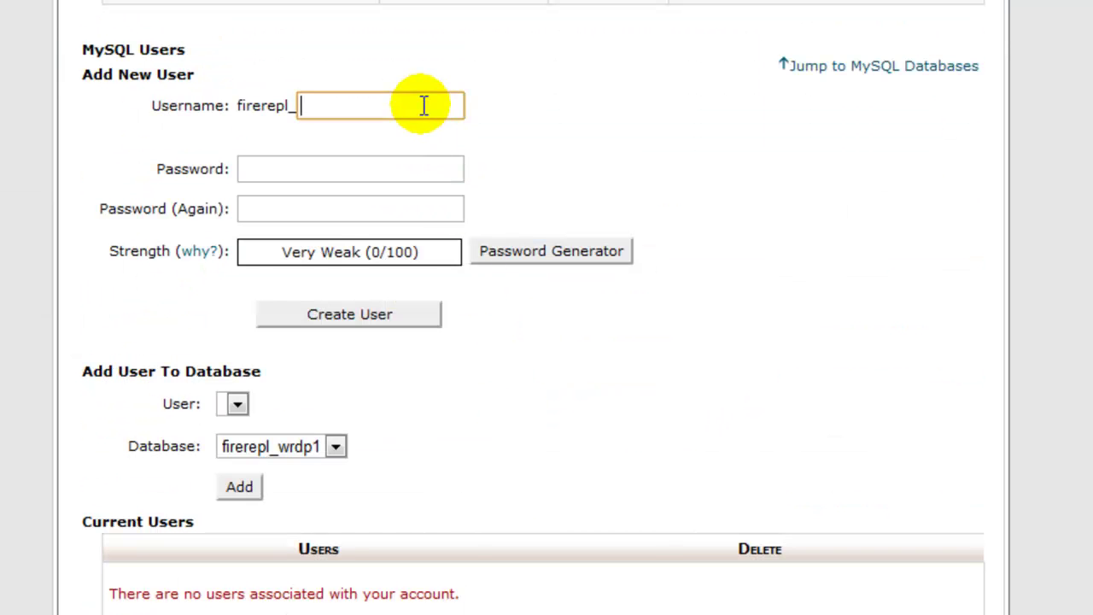
pyautogui.write('w')
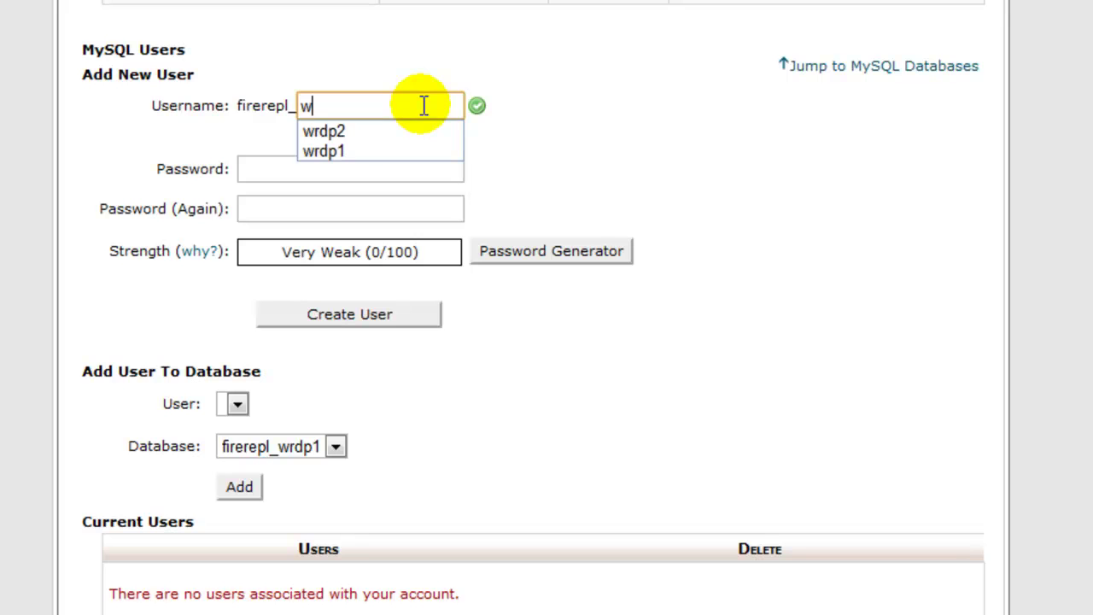
pyautogui.click(359, 151)
# Step: Check the password text in Notepad, then paste the password into both password fields for user wrdp1
pyautogui.click(352, 177)
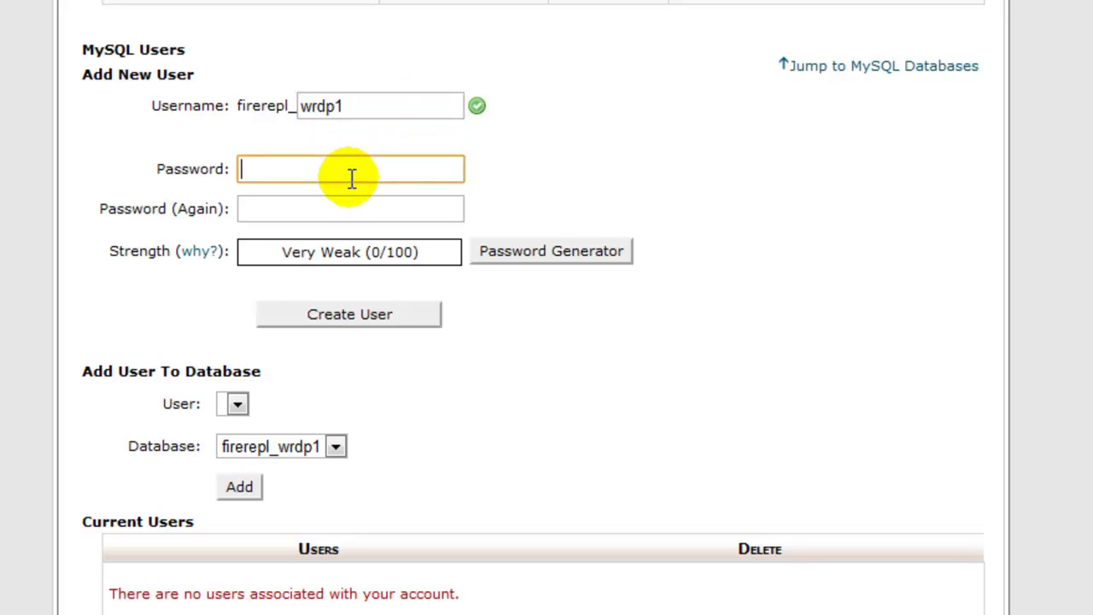
pyautogui.click(390, 608)
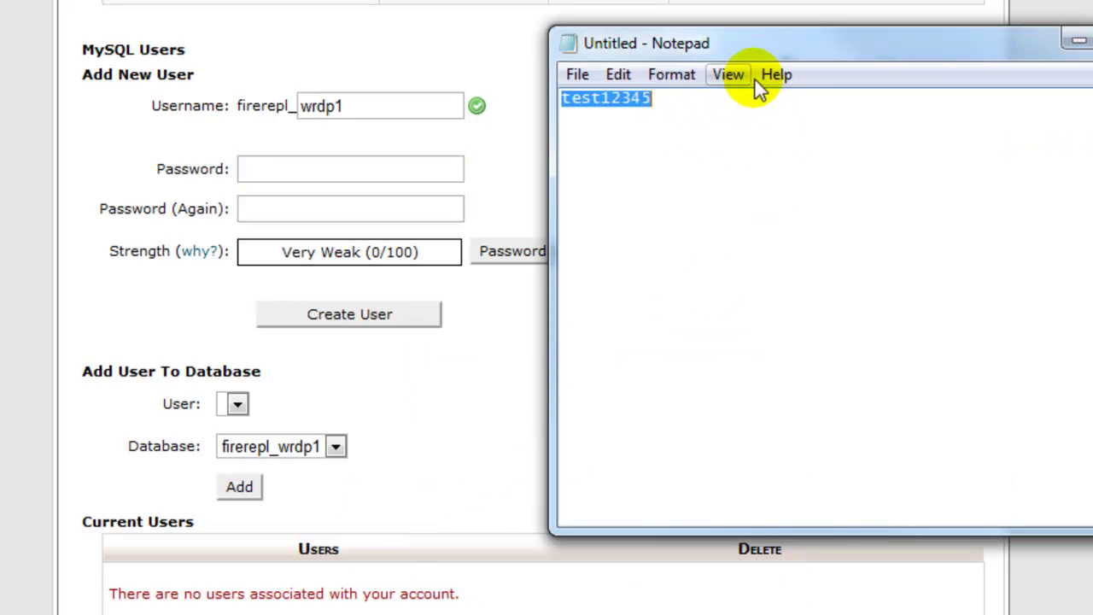
pyautogui.click(1077, 41)
pyautogui.hotkey('ctrl', 'v')
pyautogui.click(329, 211)
pyautogui.hotkey('ctrl', 'v')
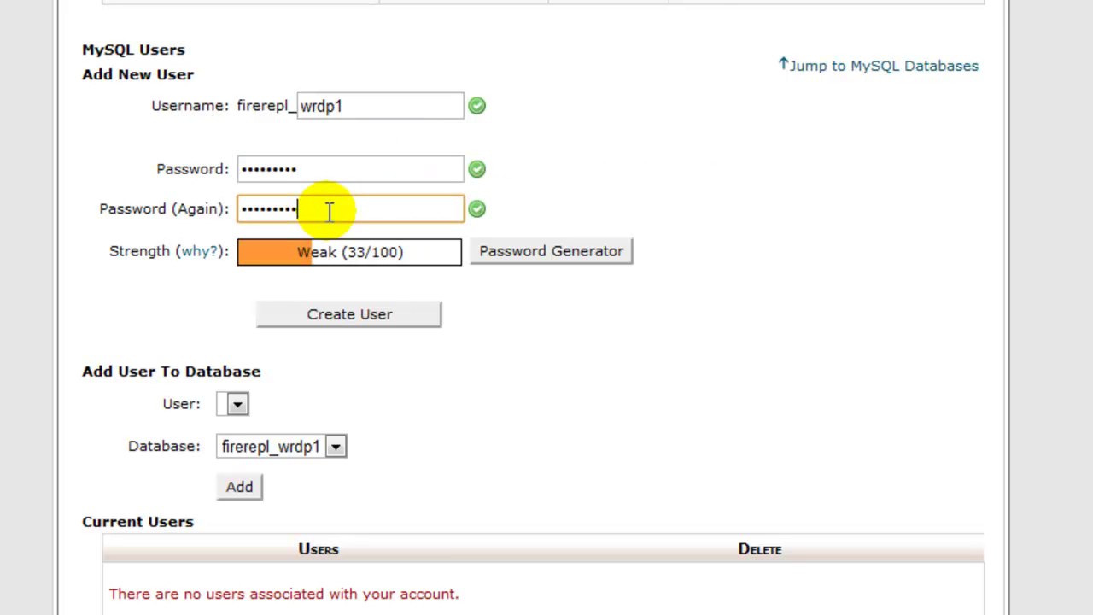
# Step: Create the MySQL user wrdp1, decline saving the login in RoboForm, and return to the database overview
pyautogui.click(361, 318)
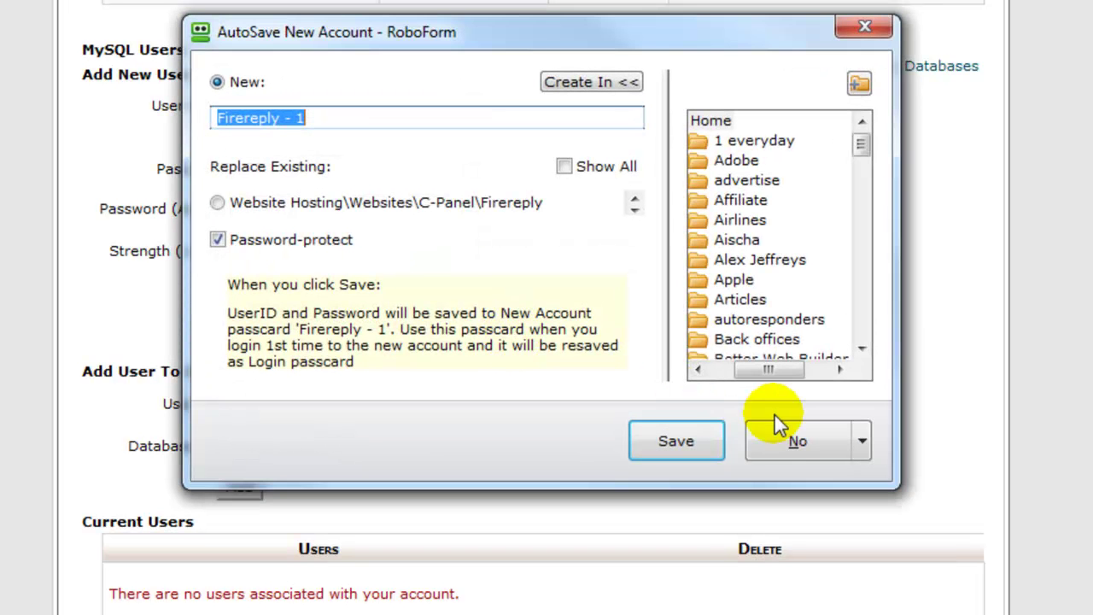
pyautogui.click(776, 425)
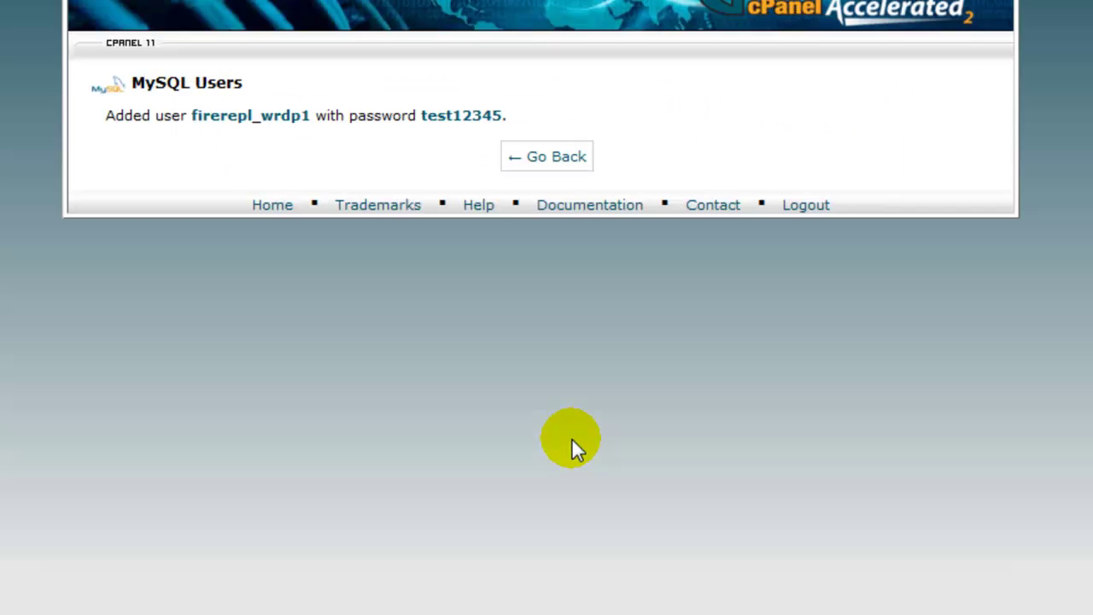
pyautogui.scroll(1, 563, 367)
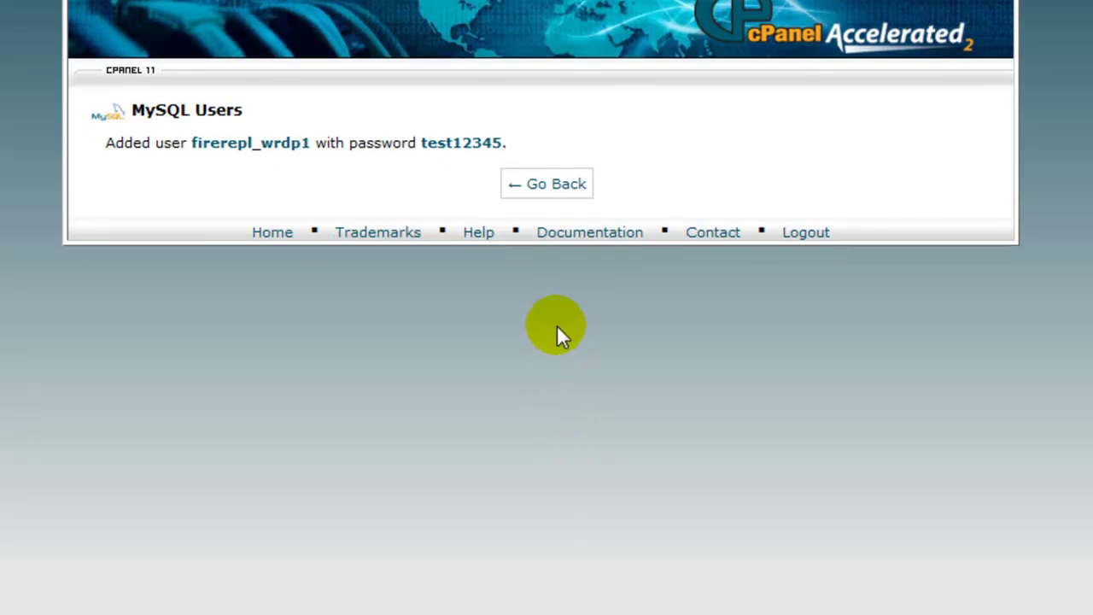
pyautogui.click(547, 191)
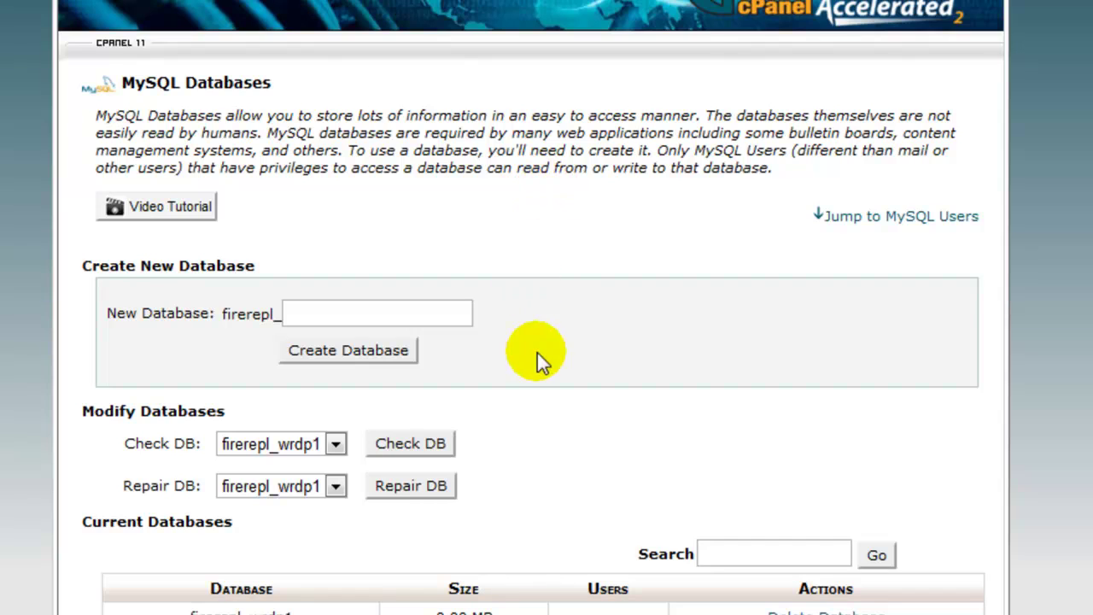
# Step: Fill in a second new MySQL user with username wrdp2 and paste the password into both password fields
pyautogui.scroll(-5, 537, 358)
pyautogui.click(392, 295)
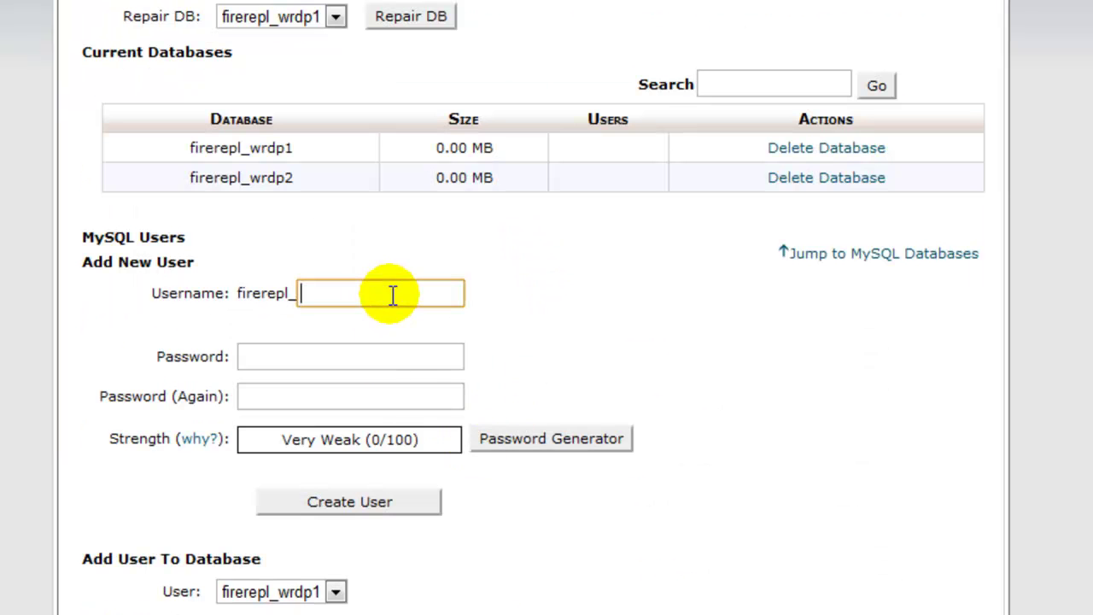
pyautogui.write('w')
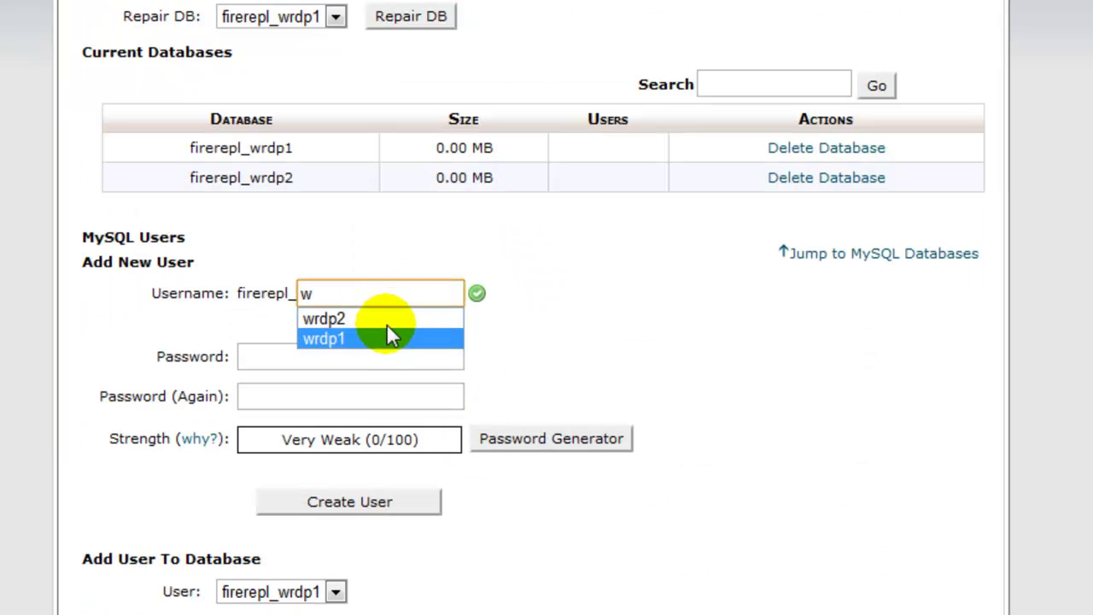
pyautogui.click(380, 318)
pyautogui.click(364, 358)
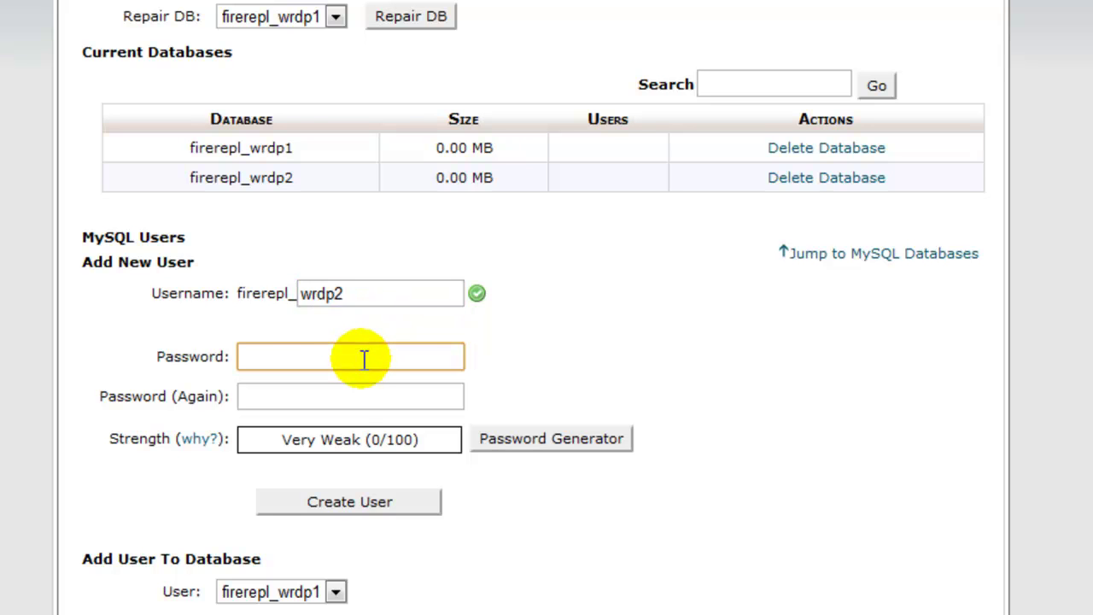
pyautogui.hotkey('ctrl', 'v')
pyautogui.click(360, 386)
pyautogui.hotkey('ctrl', 'v')
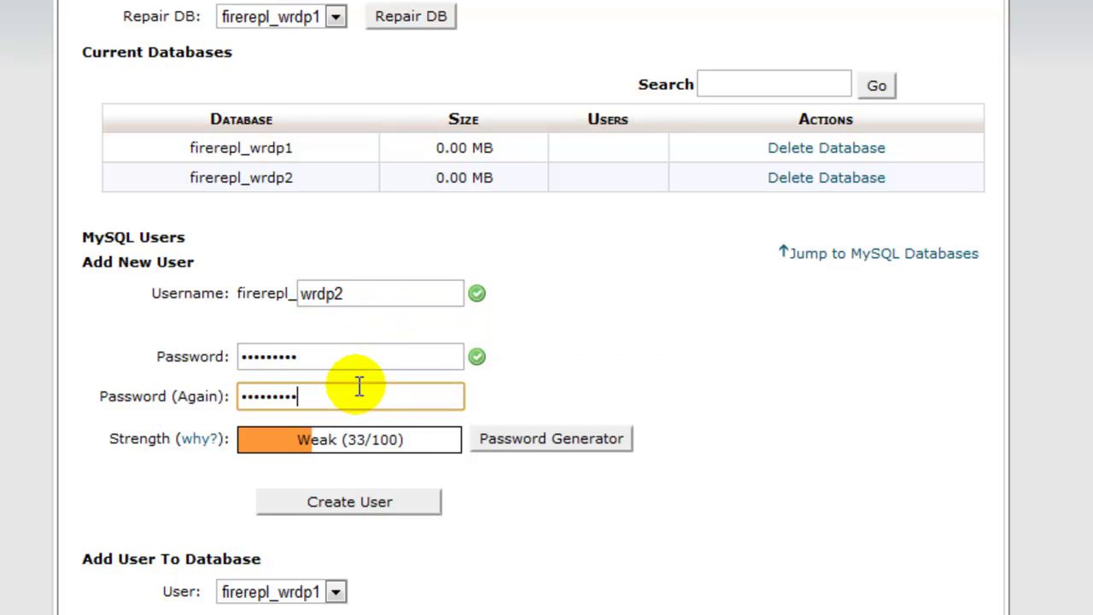
# Step: Create the MySQL user wrdp2, decline the RoboForm save offer, and go back to the database overview
pyautogui.scroll(-3, 446, 502)
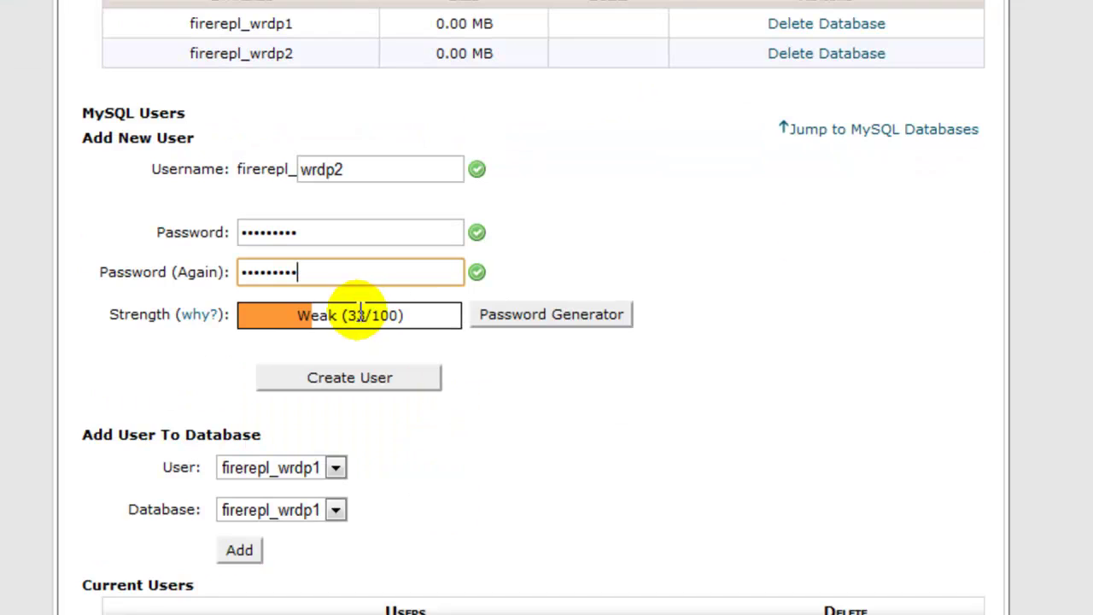
pyautogui.click(382, 381)
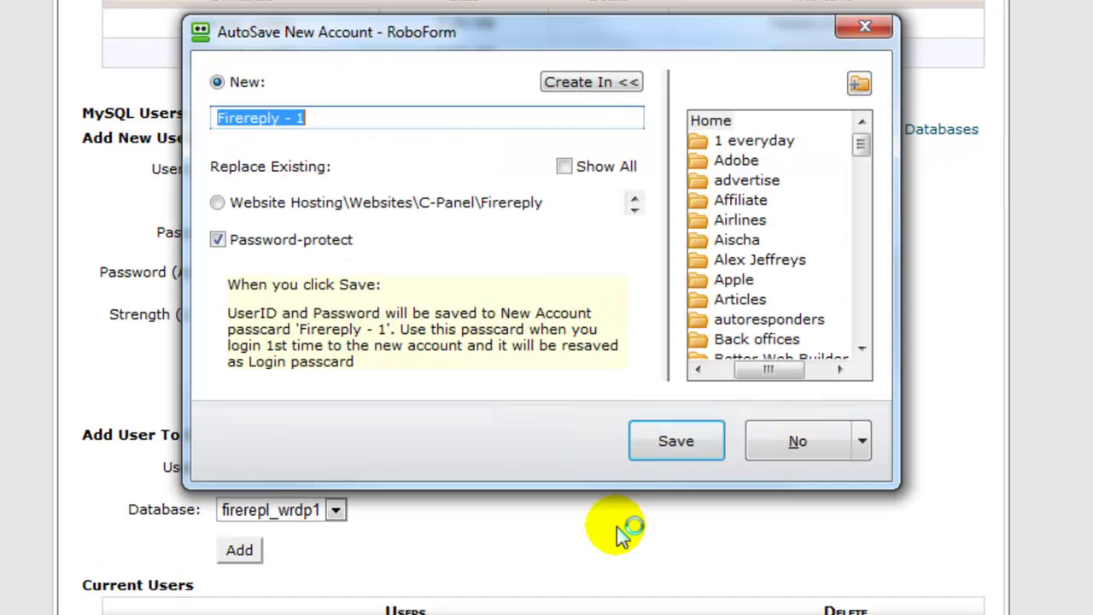
pyautogui.click(779, 450)
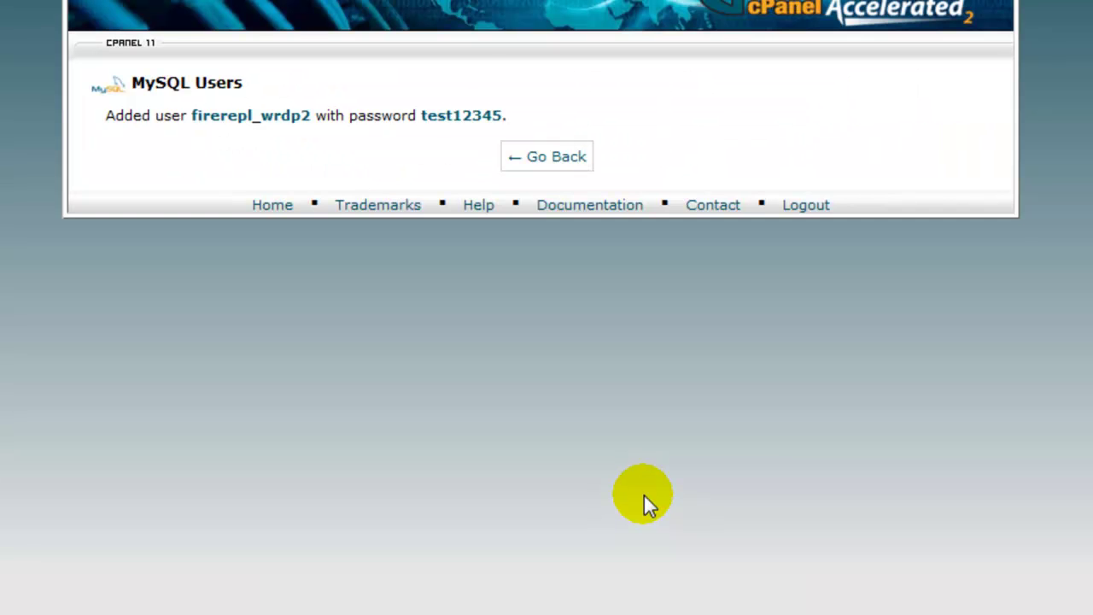
pyautogui.click(554, 182)
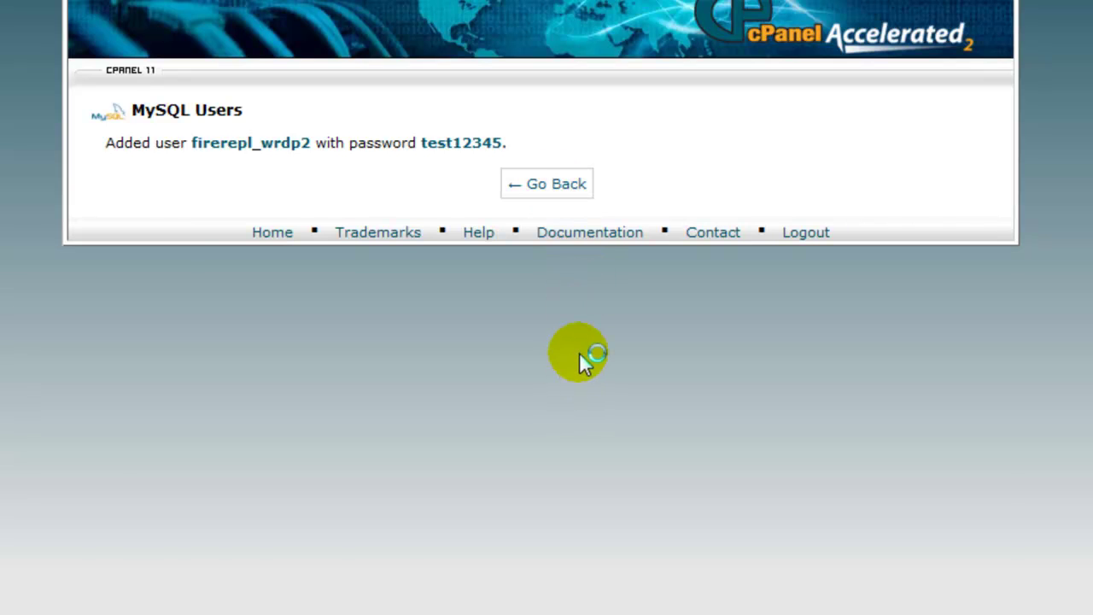
# Step: Add user firerepl_wrdp1 to database firerepl_wrdp1 with all privileges and return to the database overview
pyautogui.scroll(-6, 575, 405)
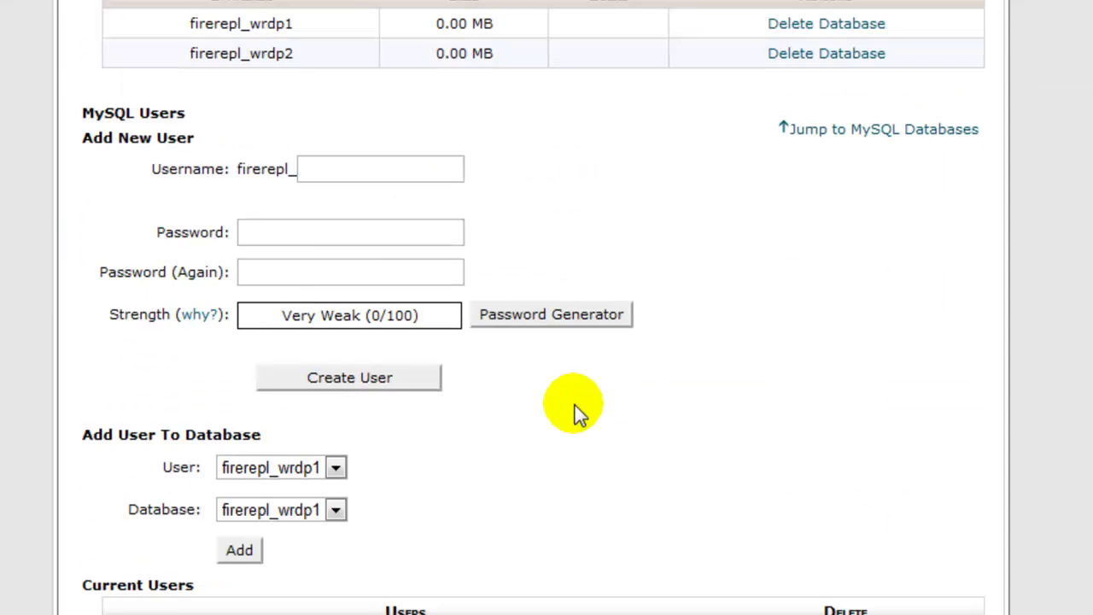
pyautogui.scroll(-1, 575, 405)
pyautogui.click(242, 478)
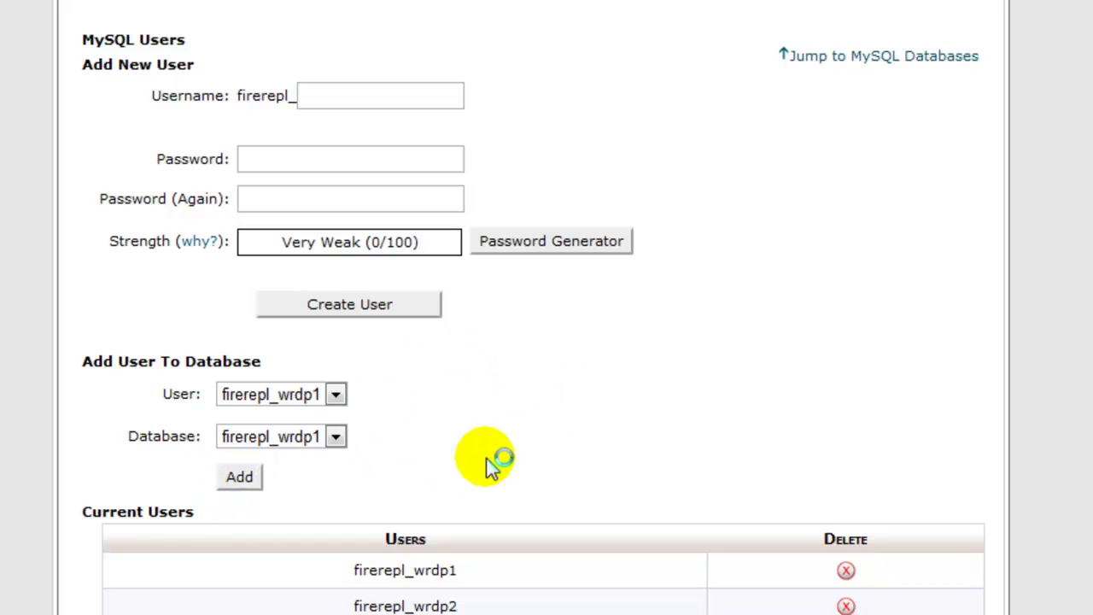
pyautogui.scroll(1, 359, 229)
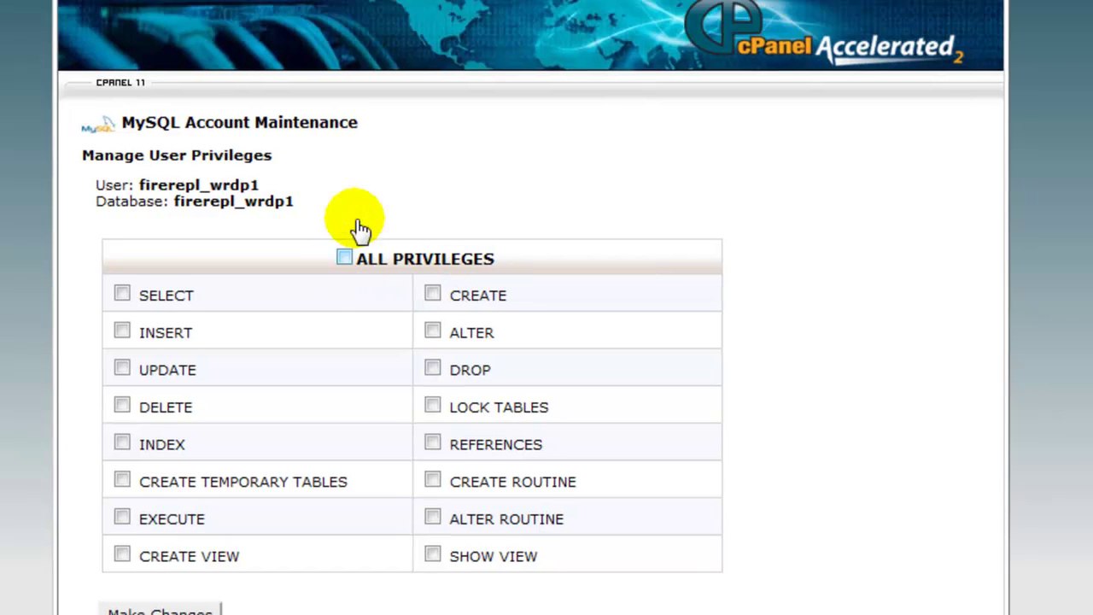
pyautogui.scroll(-1, 359, 229)
pyautogui.click(344, 246)
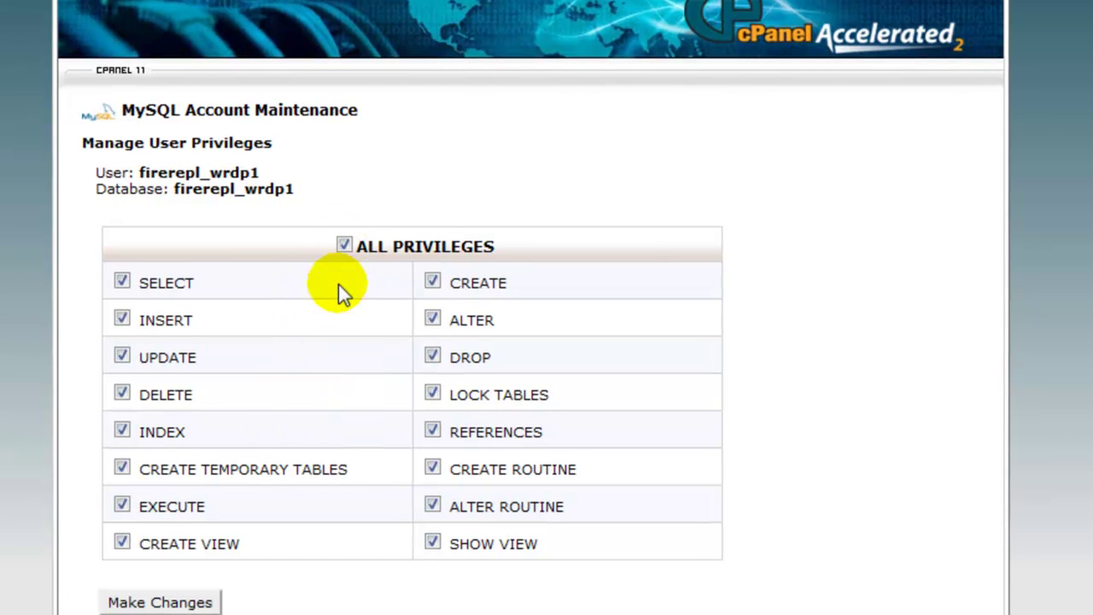
pyautogui.click(175, 602)
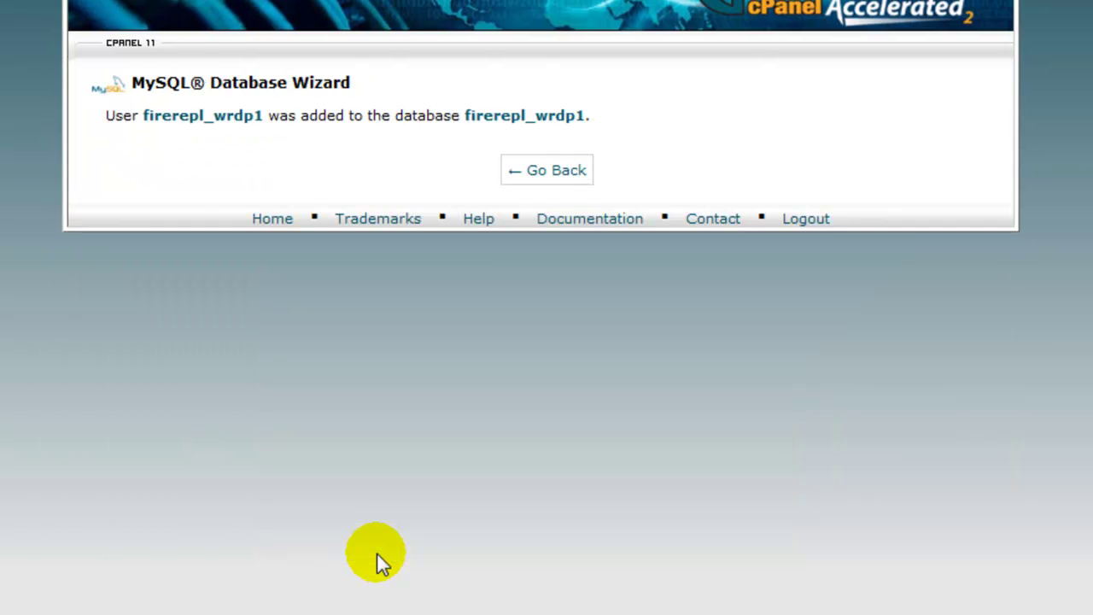
pyautogui.scroll(1, 544, 191)
pyautogui.click(551, 201)
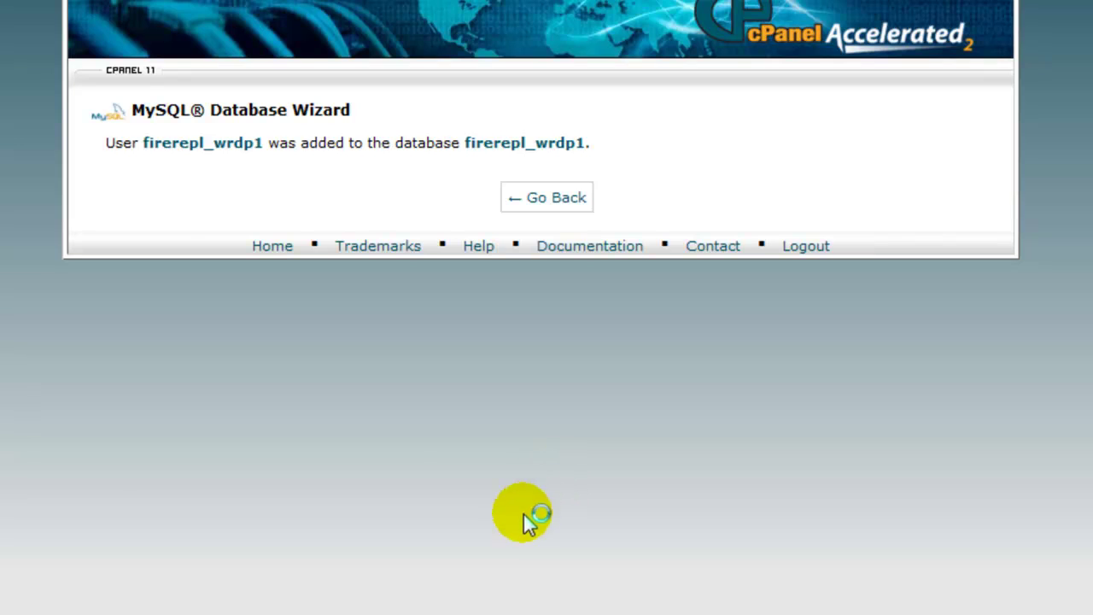
# Step: Assign user firerepl_wrdp2 to database firerepl_wrdp2 in the Add User To Database section
pyautogui.scroll(-6, 496, 528)
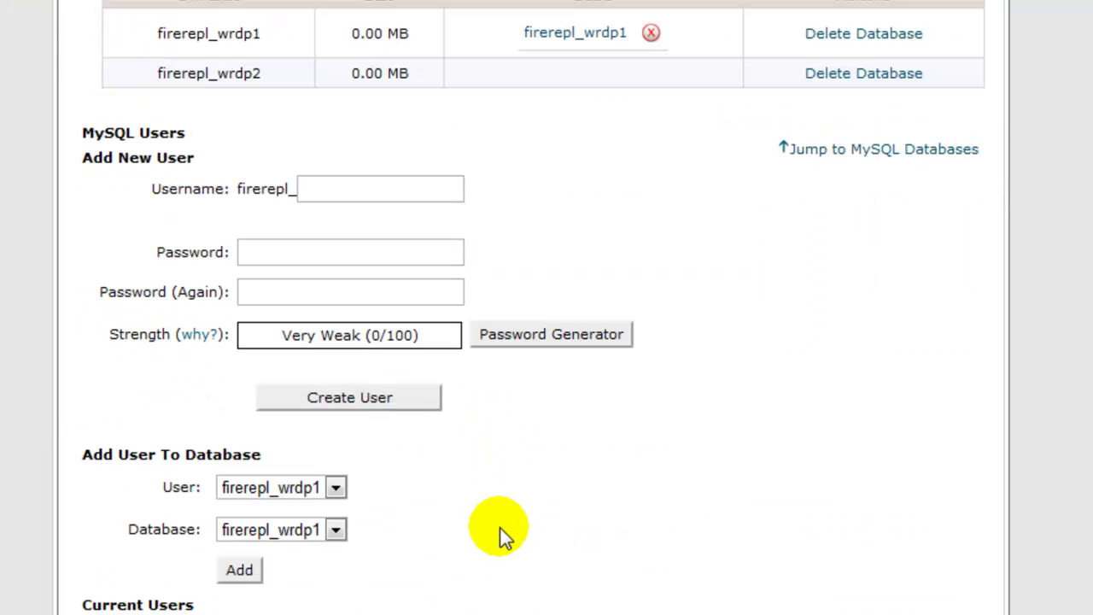
pyautogui.click(336, 487)
pyautogui.click(323, 531)
pyautogui.click(335, 530)
pyautogui.click(331, 576)
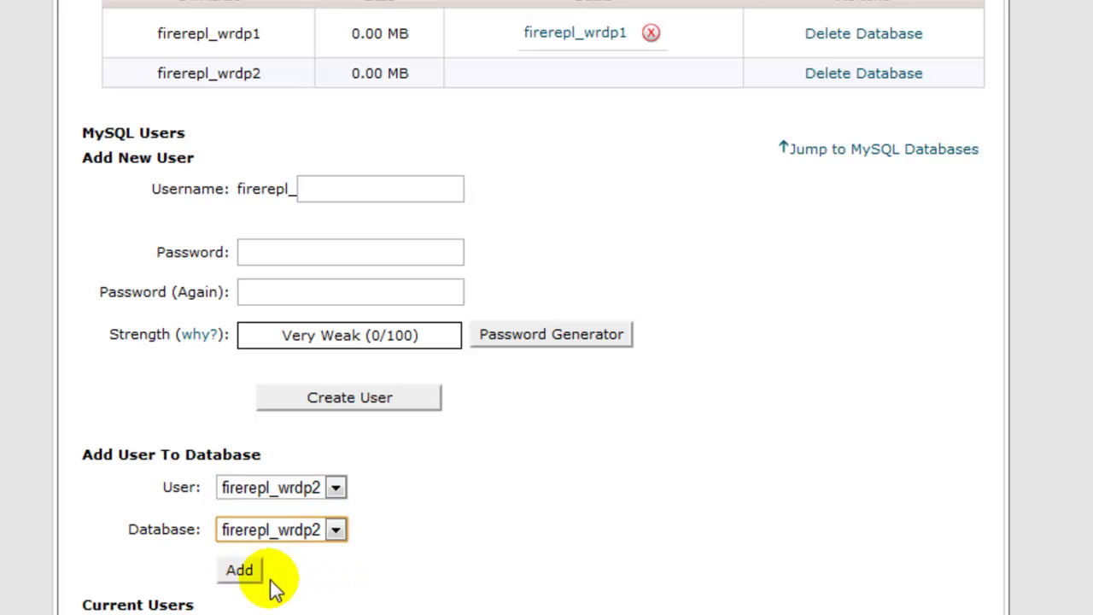
pyautogui.click(243, 571)
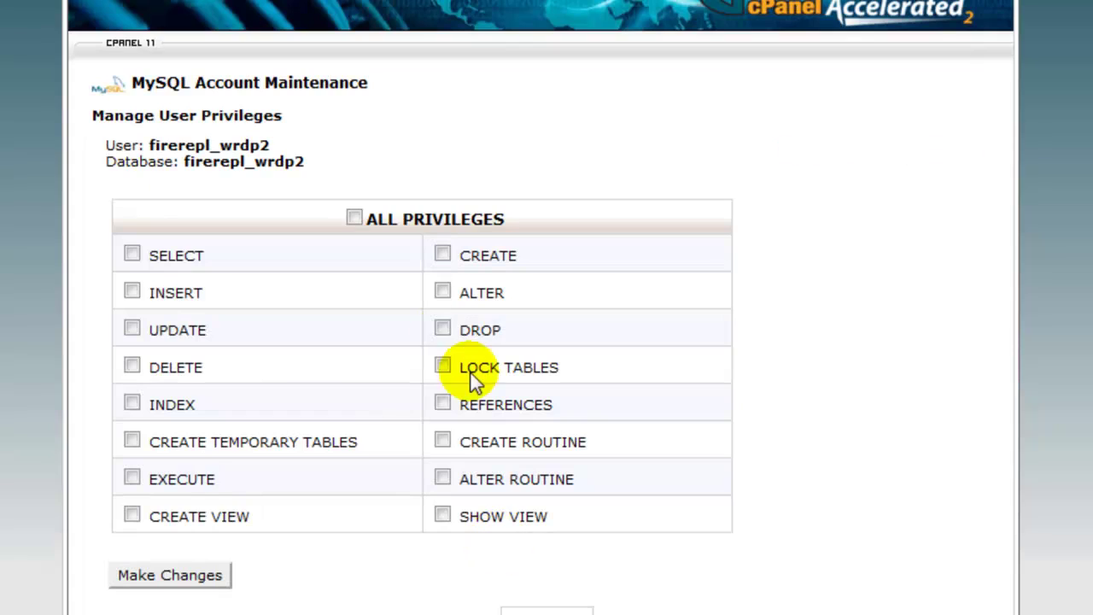
# Step: Grant firerepl_wrdp2 all privileges on its database and return to the database overview to check the user assignments
pyautogui.scroll(-1, 316, 318)
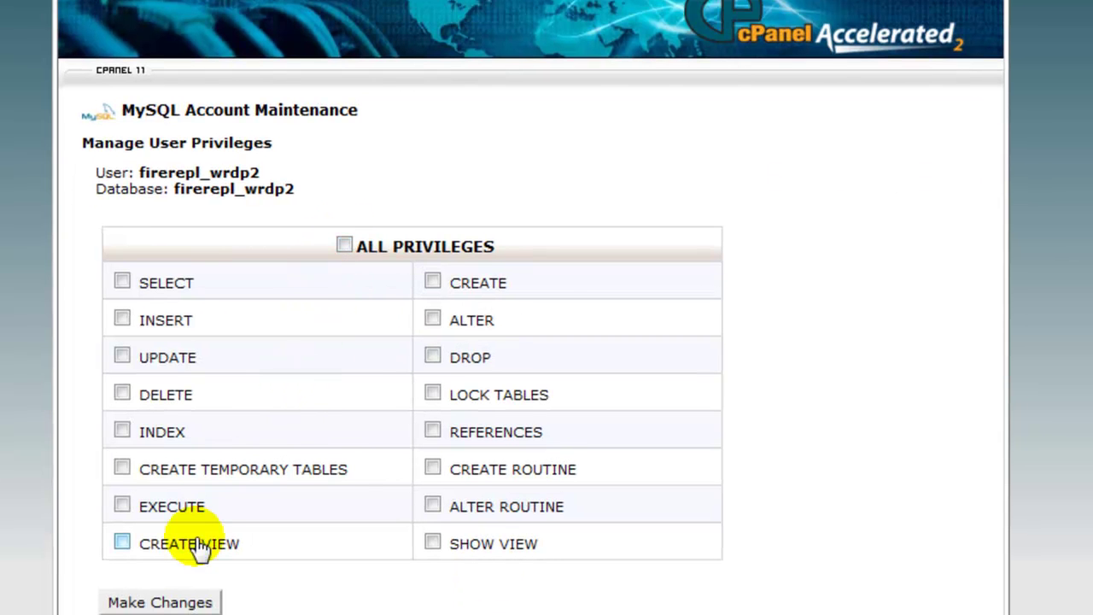
pyautogui.click(344, 246)
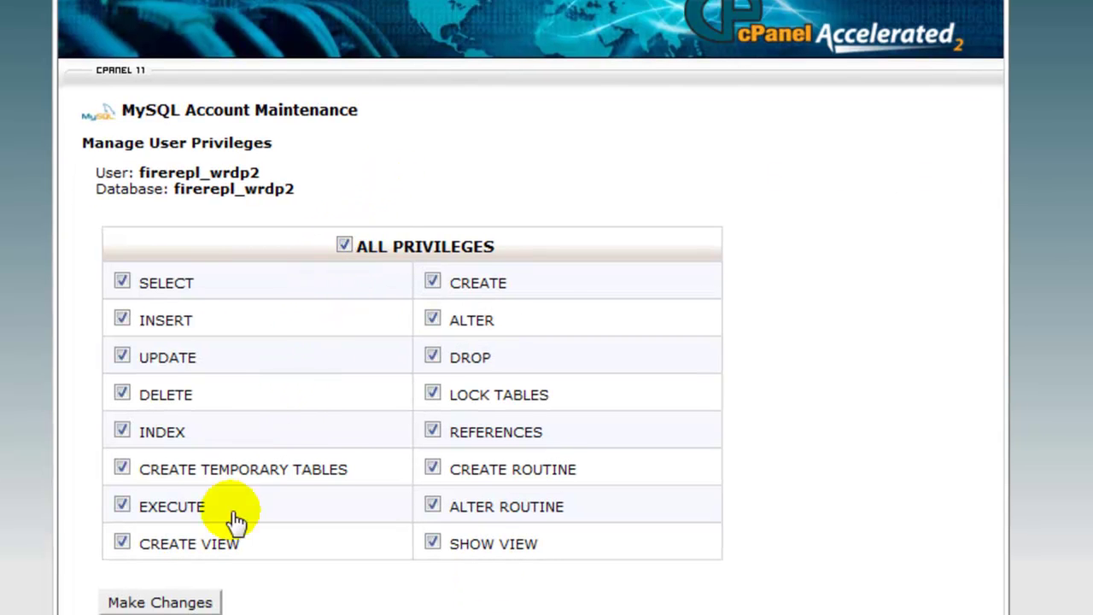
pyautogui.click(181, 601)
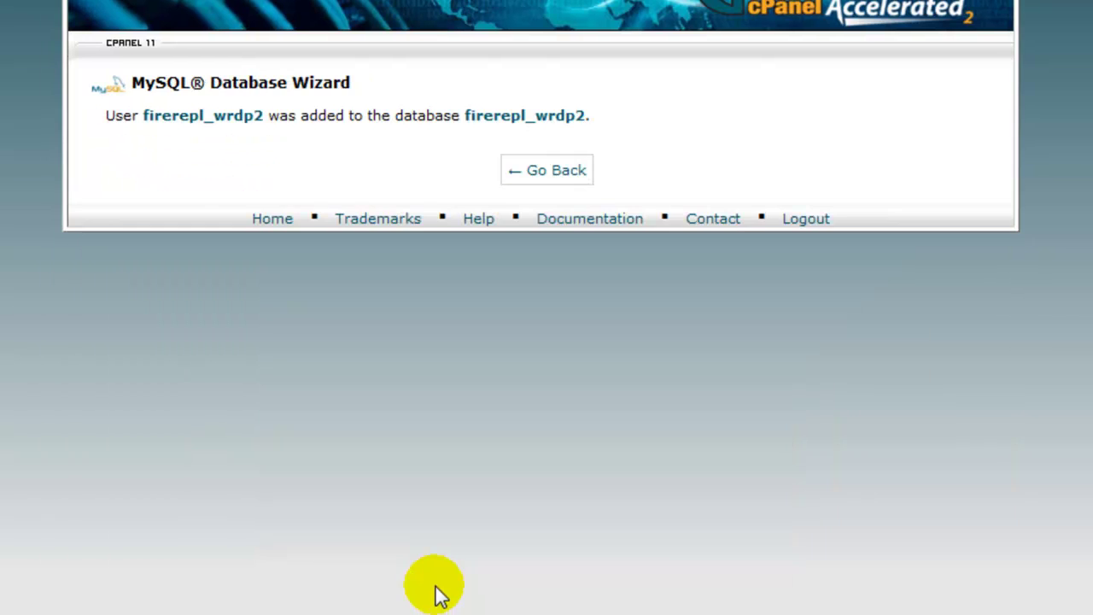
pyautogui.scroll(1, 563, 231)
pyautogui.click(569, 205)
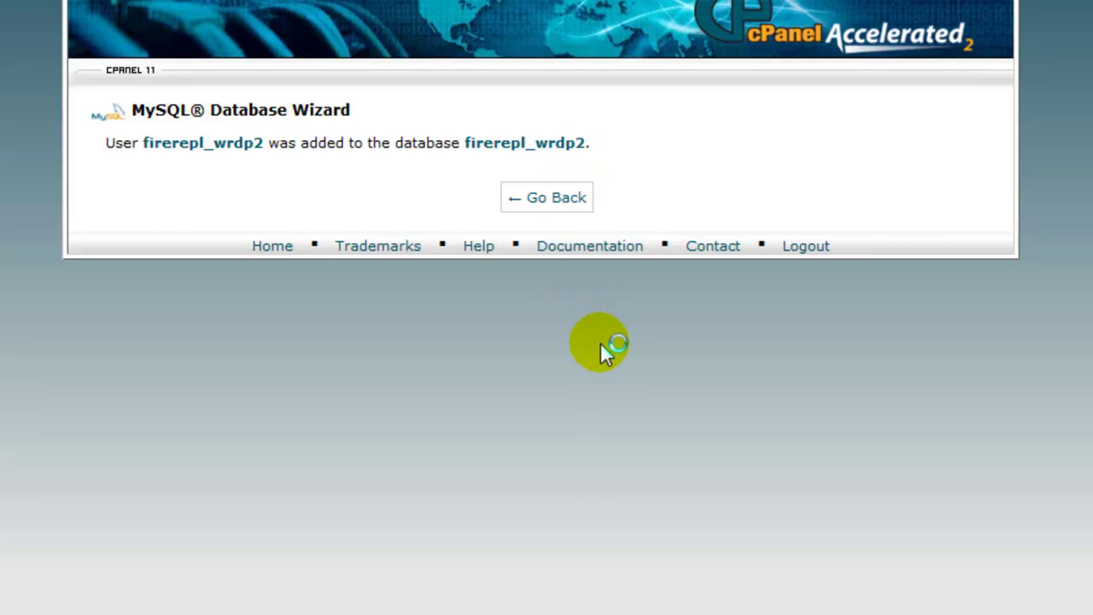
pyautogui.scroll(-5, 604, 388)
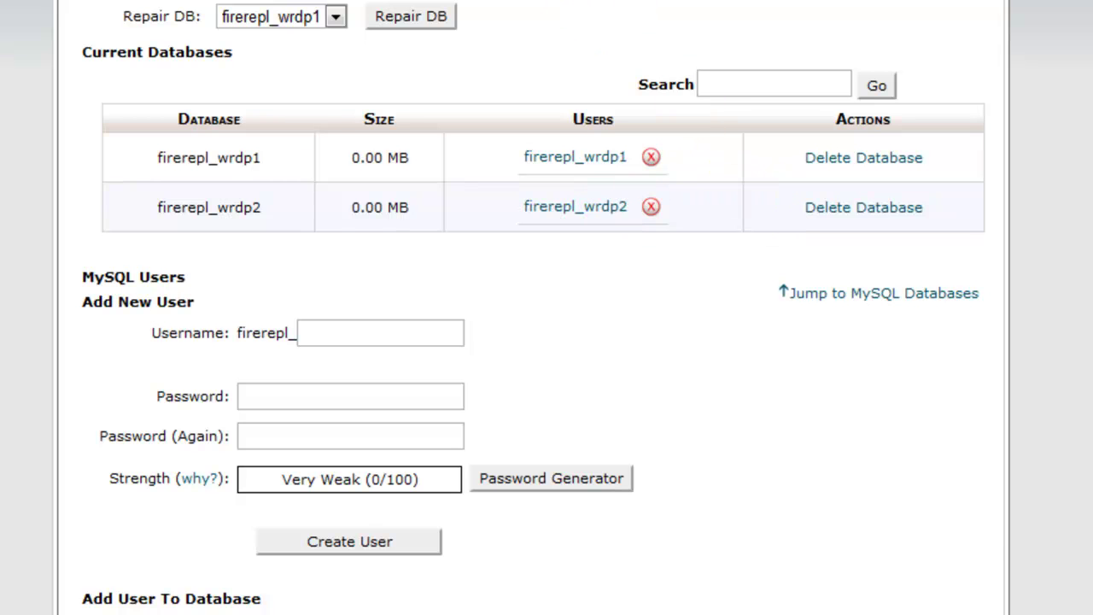
pyautogui.scroll(5, 547, 308)
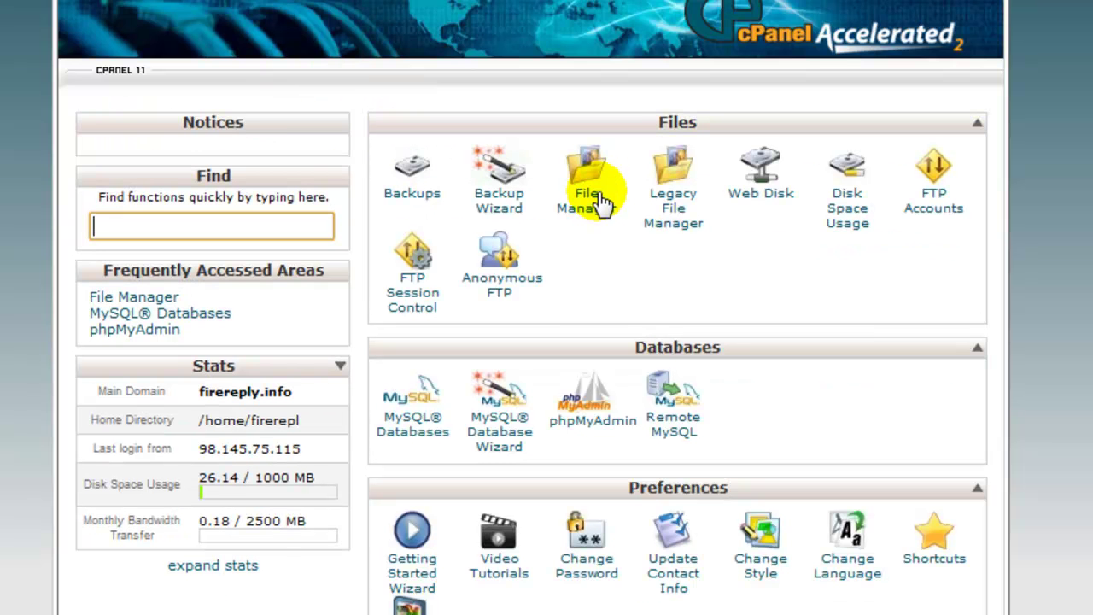
# Step: Open the cPanel File Manager at public_html and upload cgi-bin.tar.gz from the backup6-2-2011 folder
pyautogui.click(601, 210)
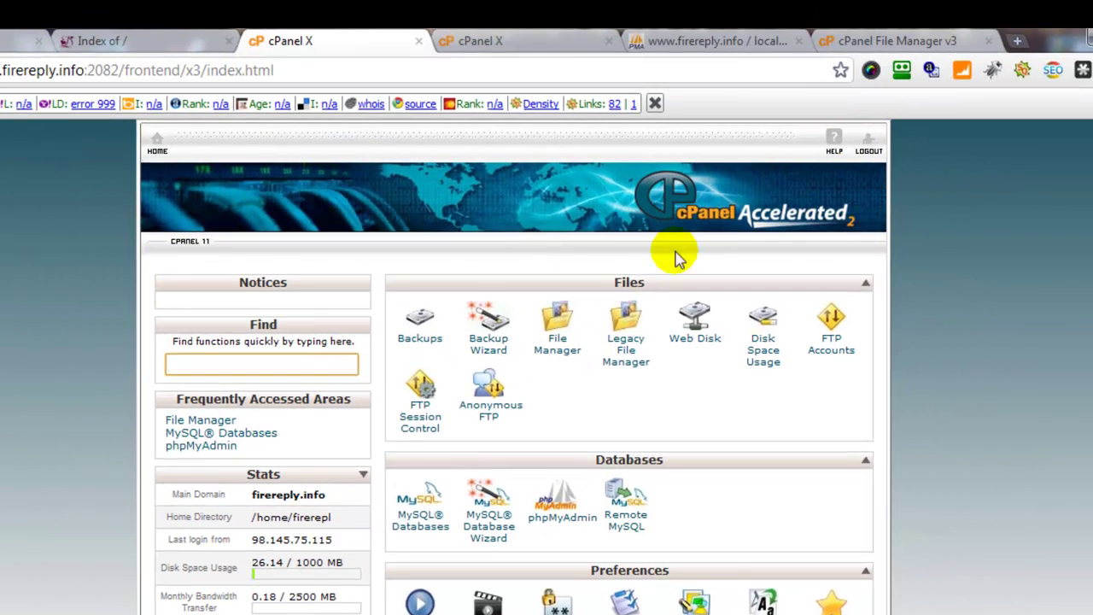
pyautogui.click(546, 355)
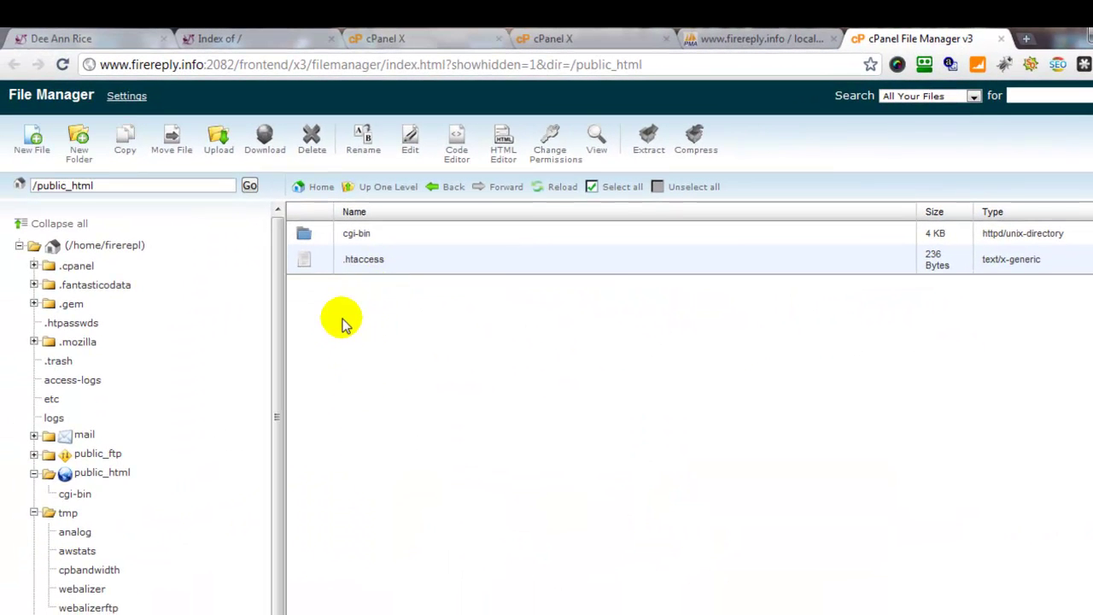
pyautogui.click(215, 152)
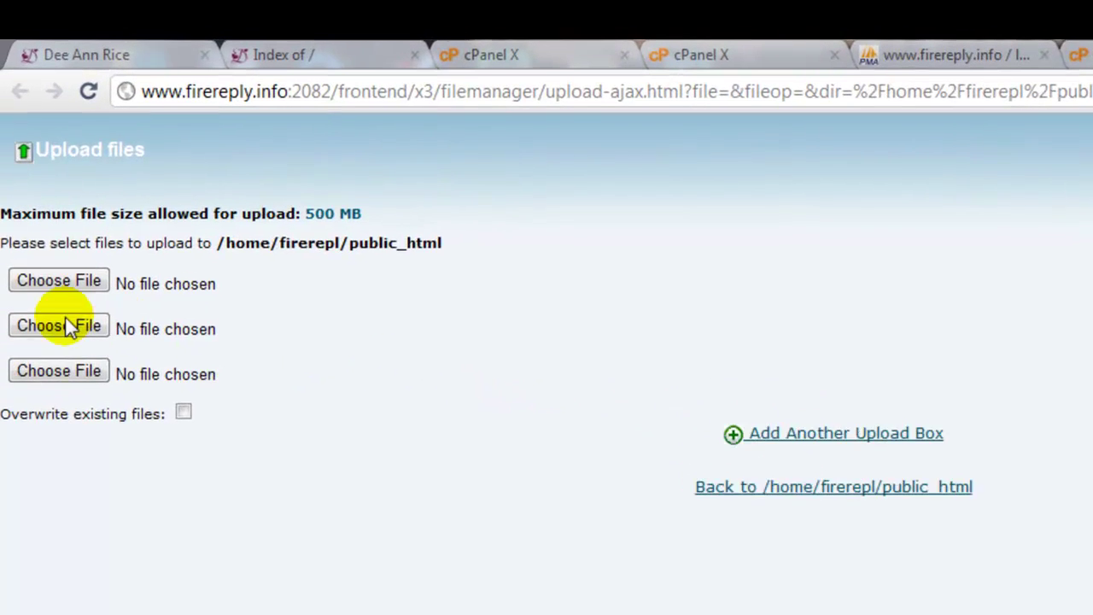
pyautogui.click(57, 309)
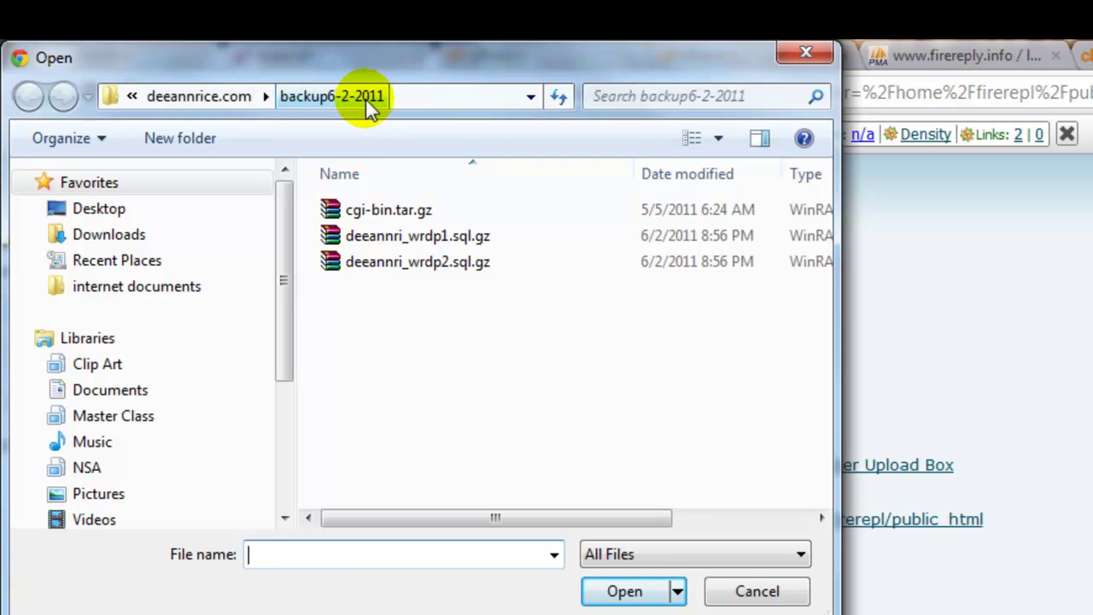
pyautogui.click(408, 218)
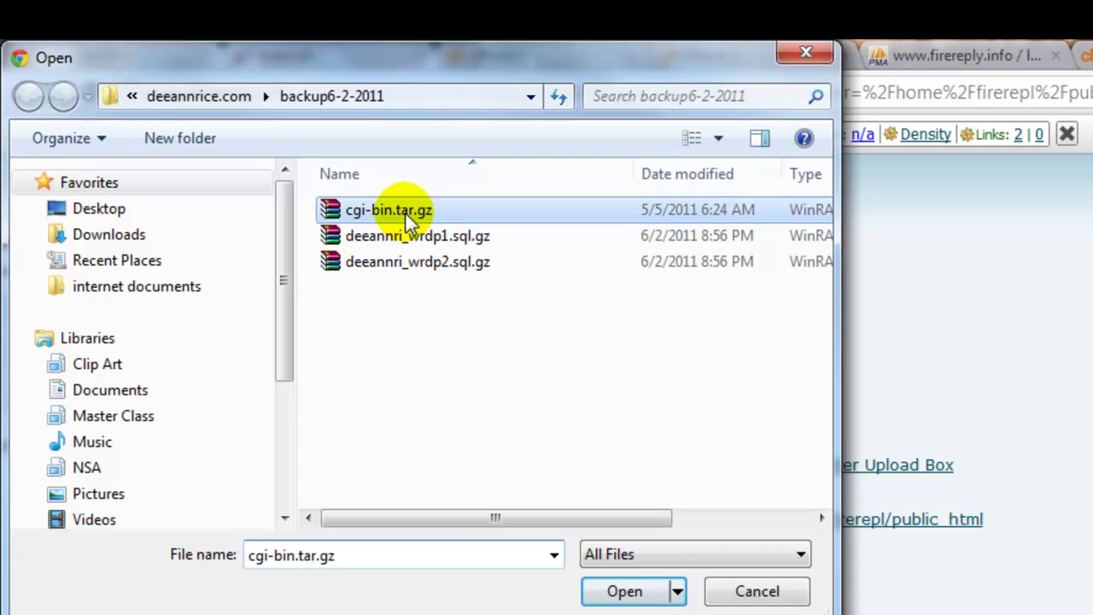
pyautogui.click(598, 597)
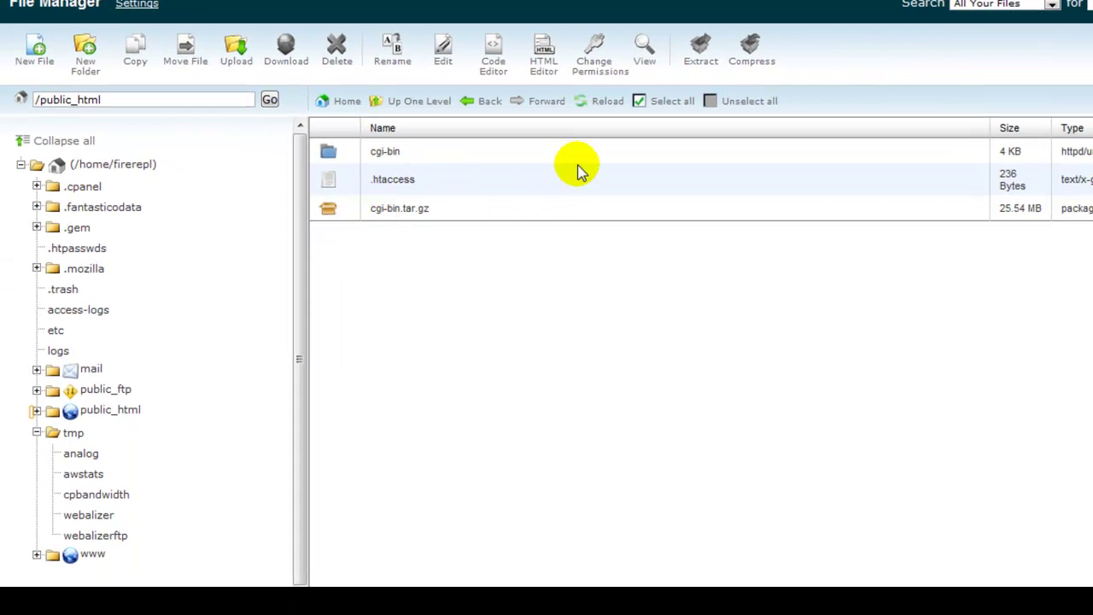
# Step: Extract cgi-bin.tar.gz into /public_html, close the extraction results and look through the extracted files
pyautogui.click(429, 210)
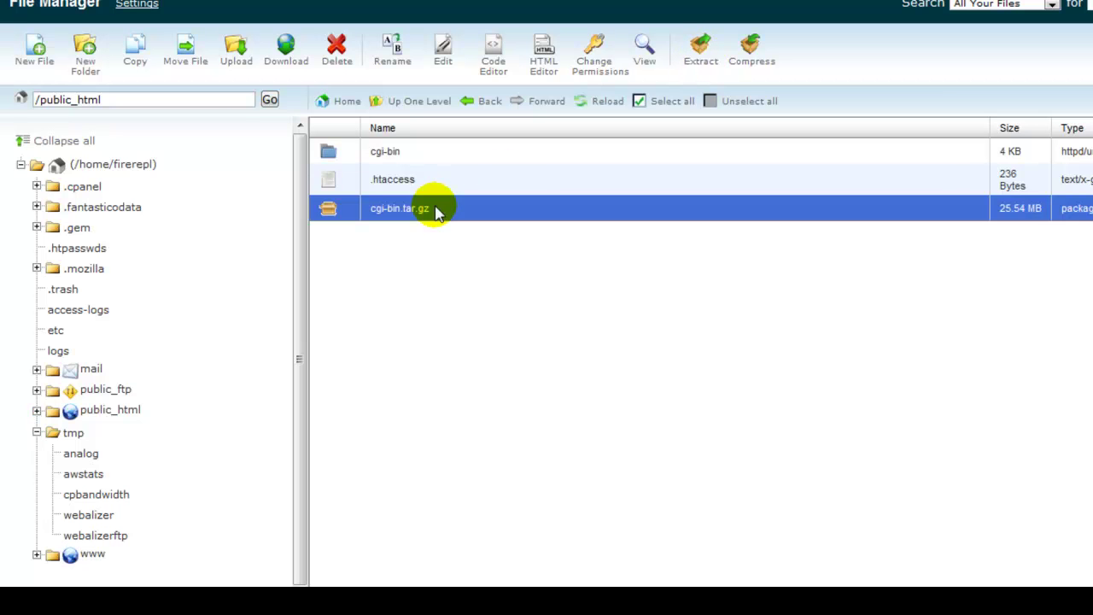
pyautogui.click(701, 63)
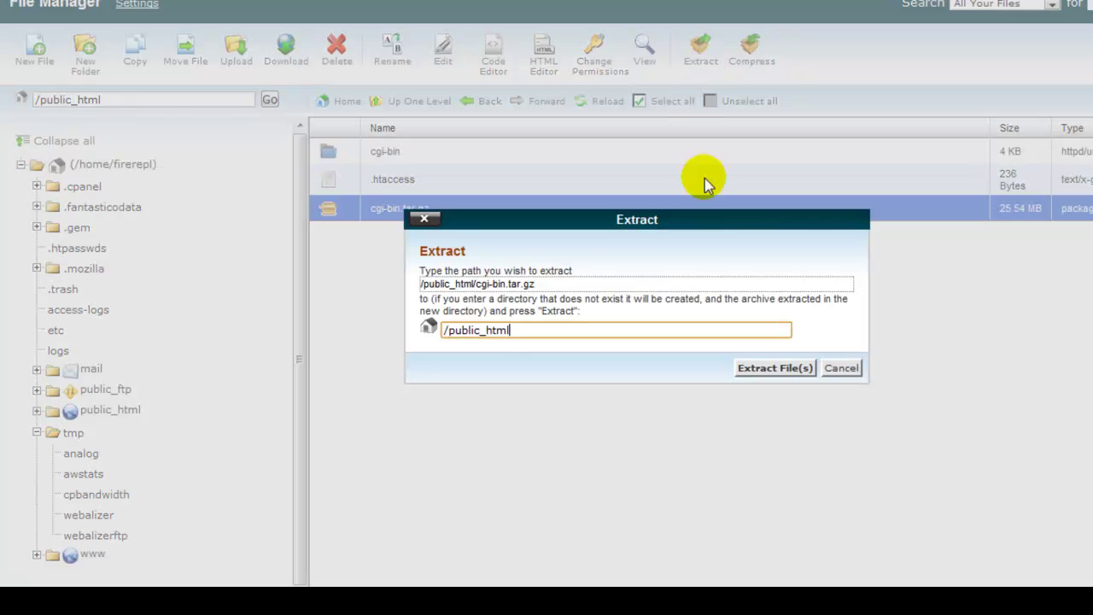
pyautogui.click(767, 369)
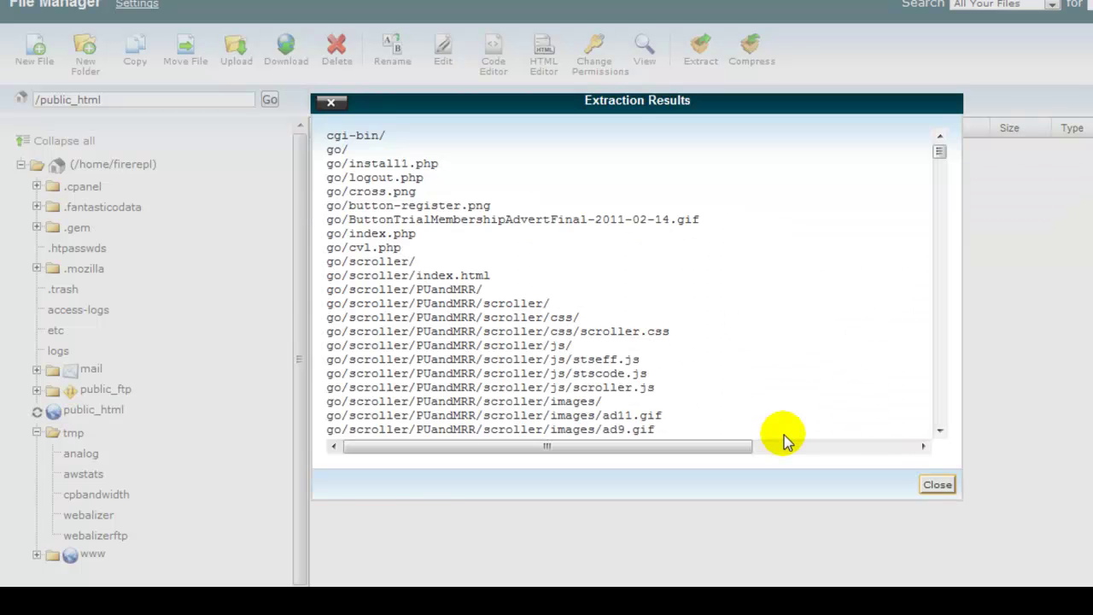
pyautogui.click(936, 484)
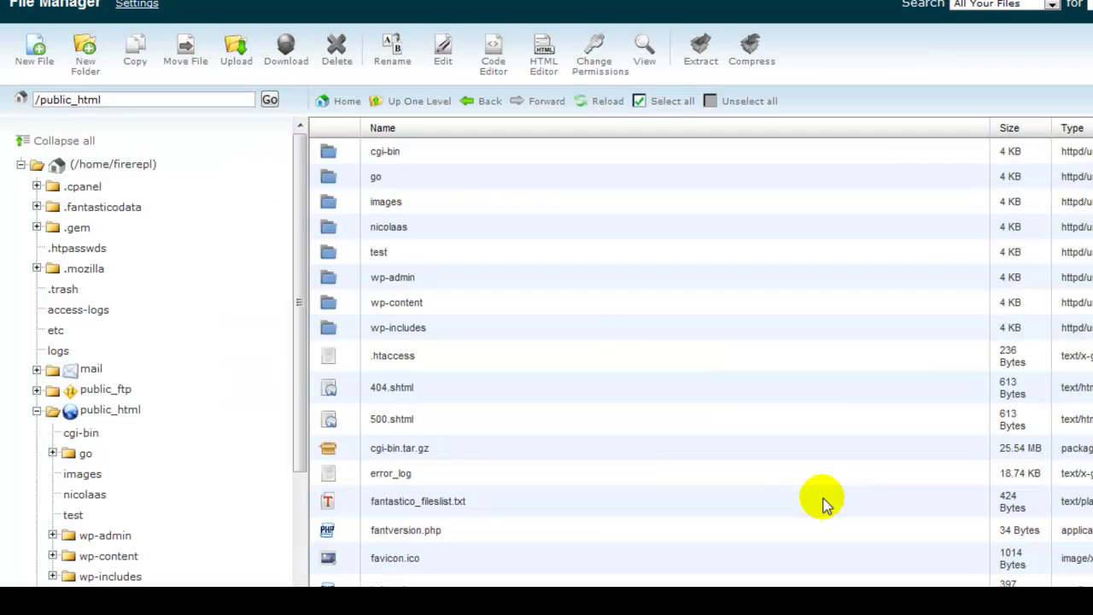
pyautogui.scroll(-10, 507, 239)
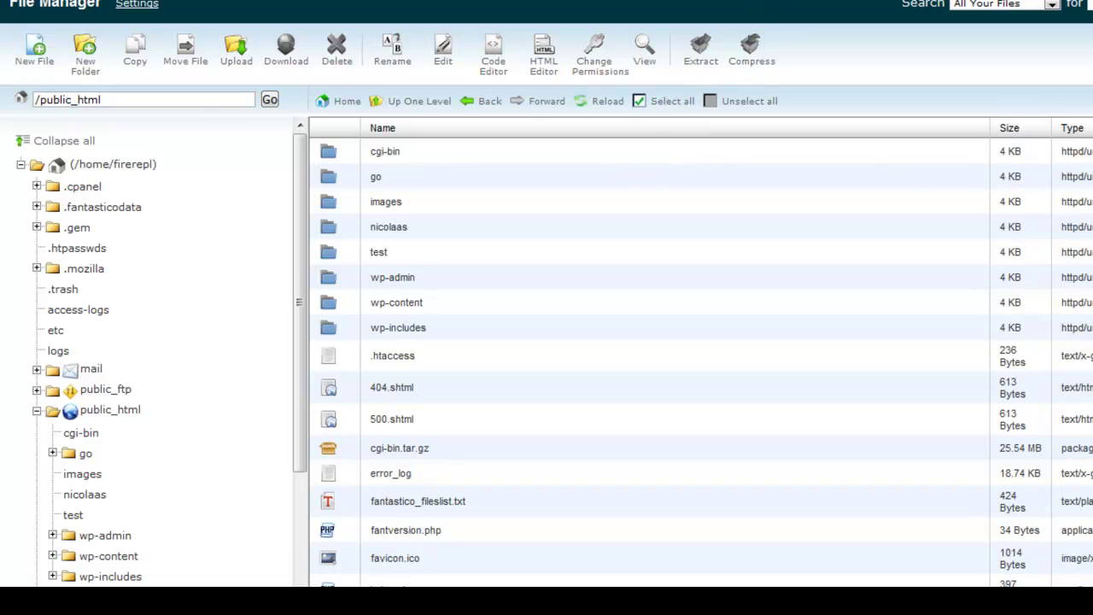
# Step: Switch to phpMyAdmin, reload it and open the firerepl_wrdp1 database
pyautogui.click(511, 2)
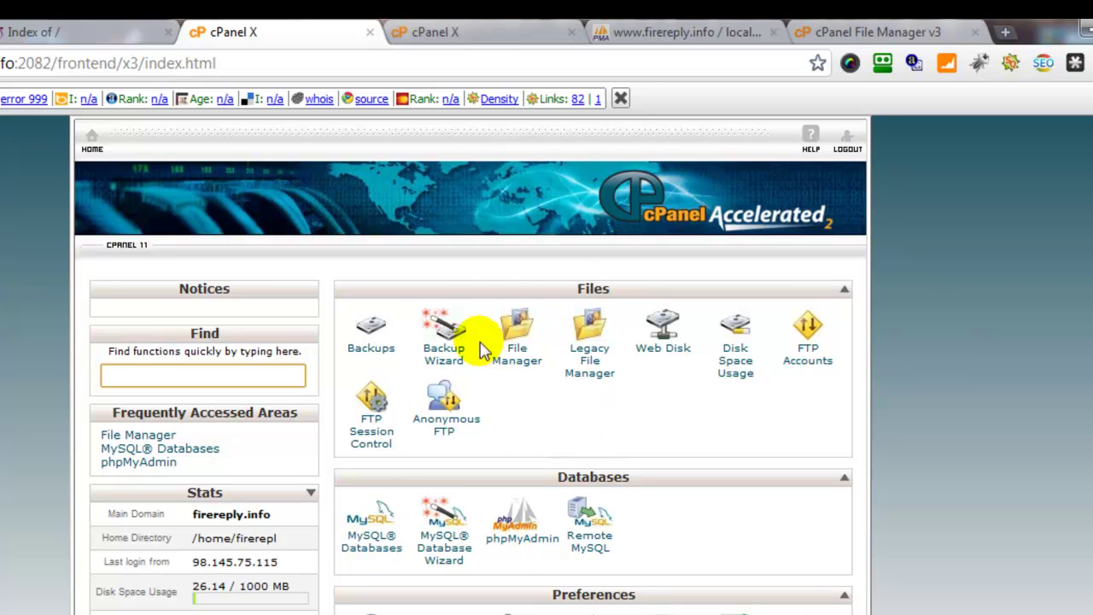
pyautogui.click(681, 38)
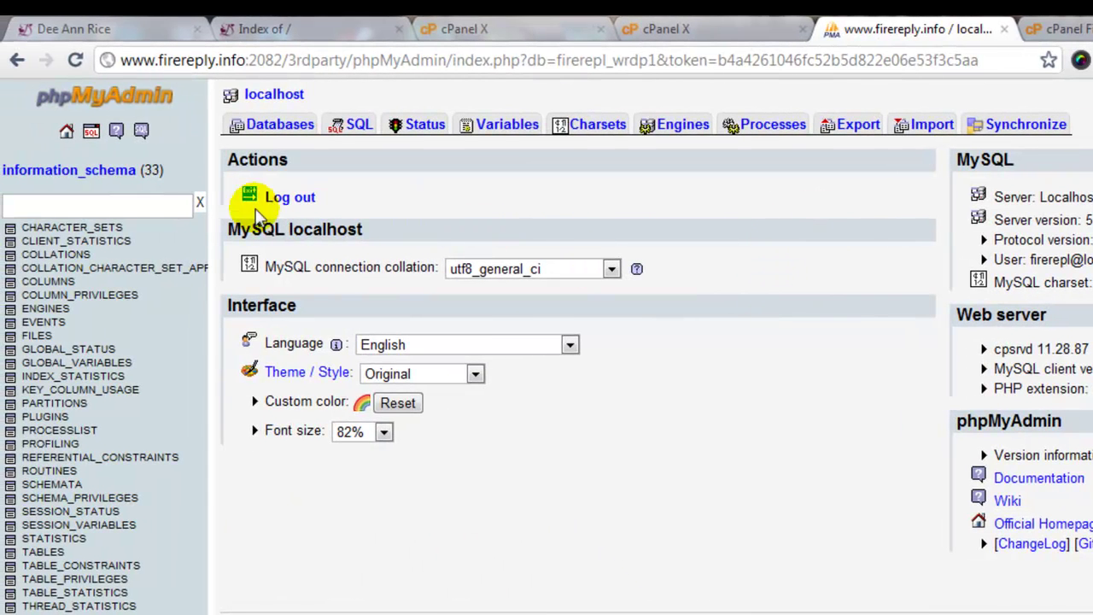
pyautogui.click(75, 58)
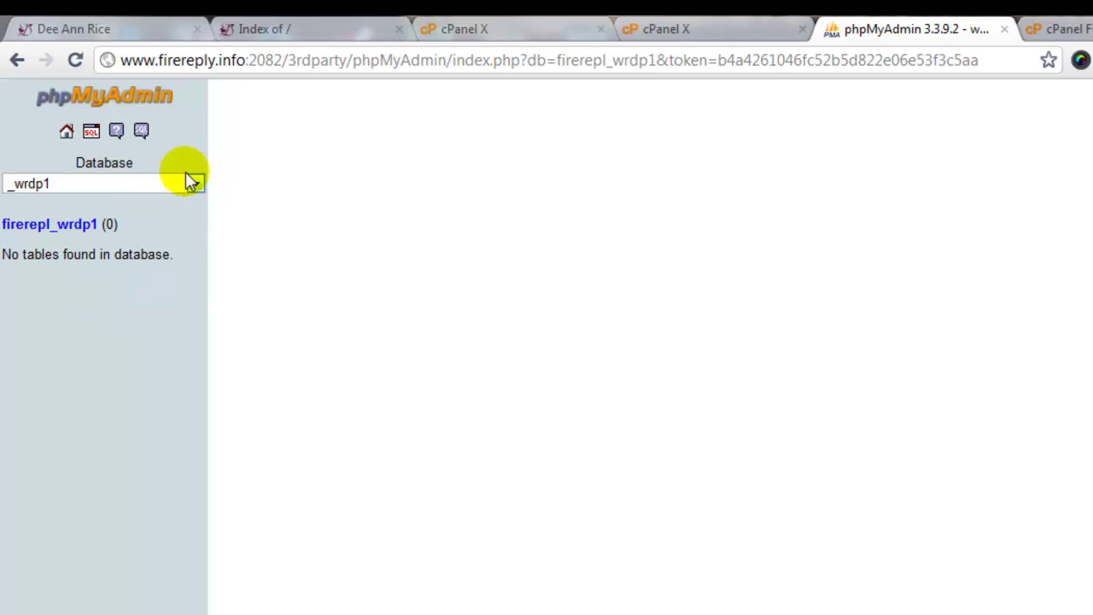
pyautogui.click(75, 60)
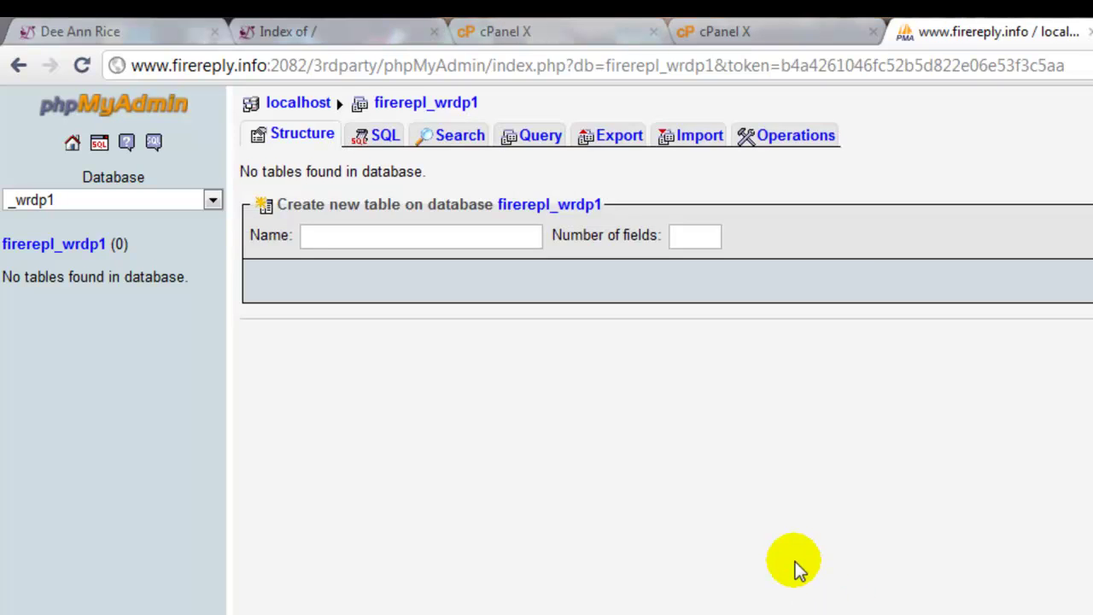
# Step: Import the SQL backup deeannri_wrdp1.sql.gz into the firerepl_wrdp1 database
pyautogui.click(705, 138)
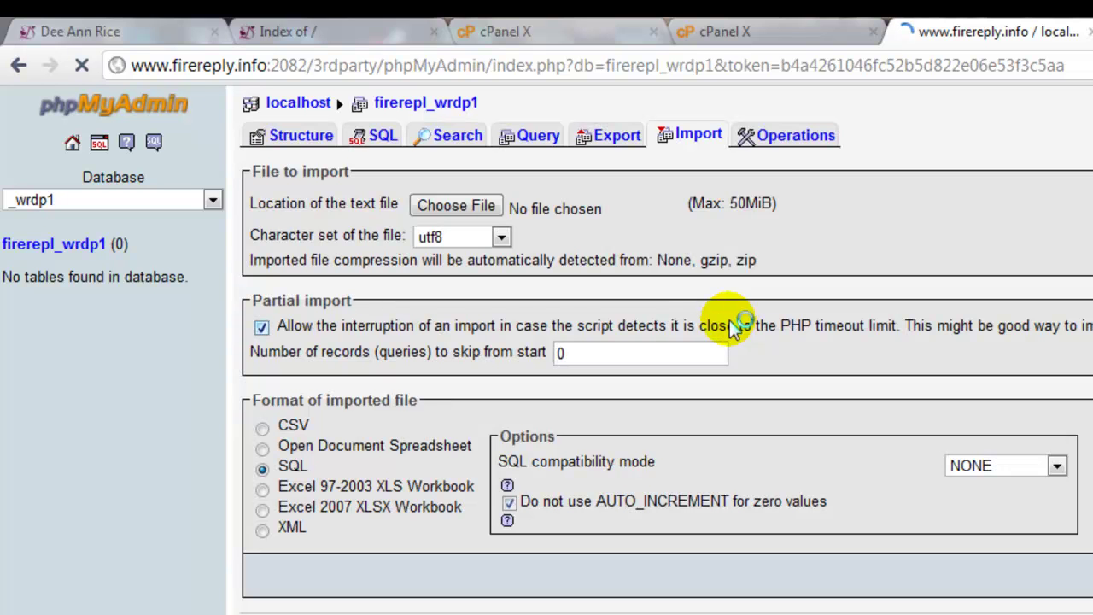
pyautogui.click(481, 207)
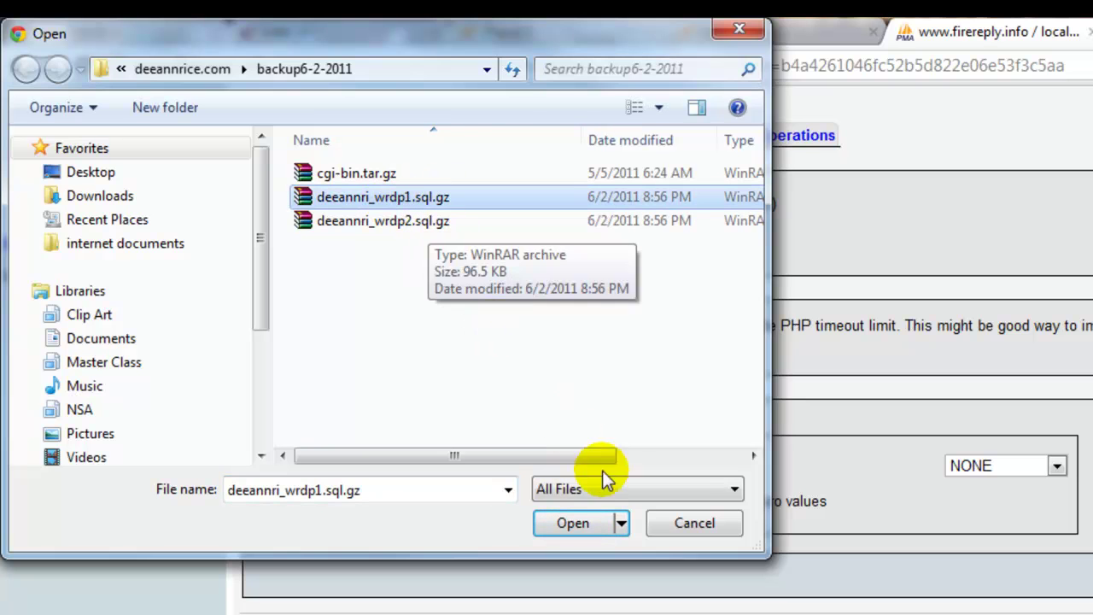
pyautogui.click(586, 524)
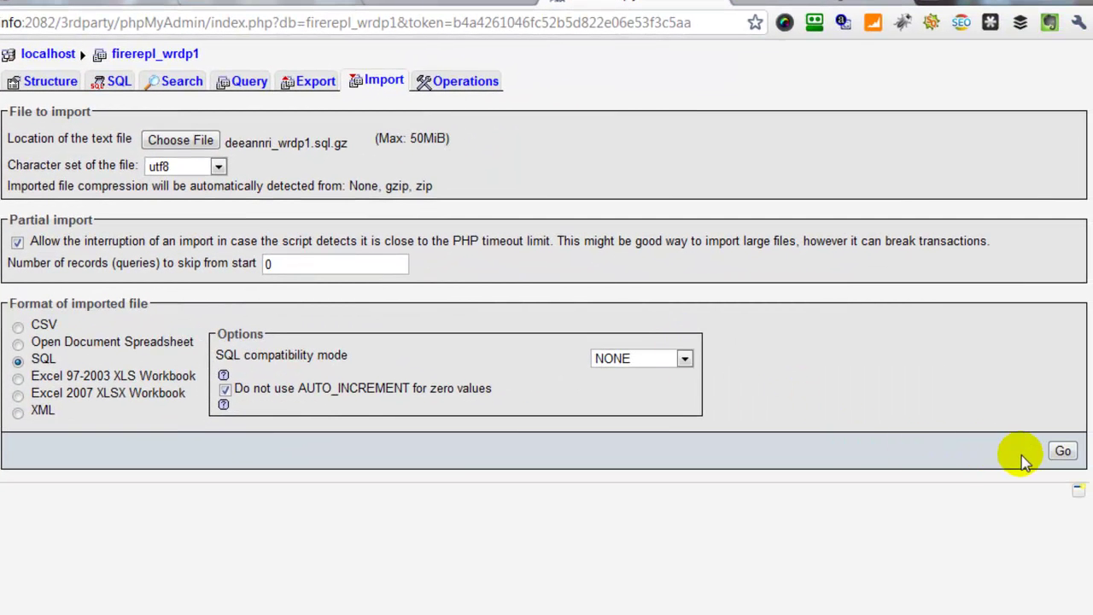
pyautogui.click(1059, 453)
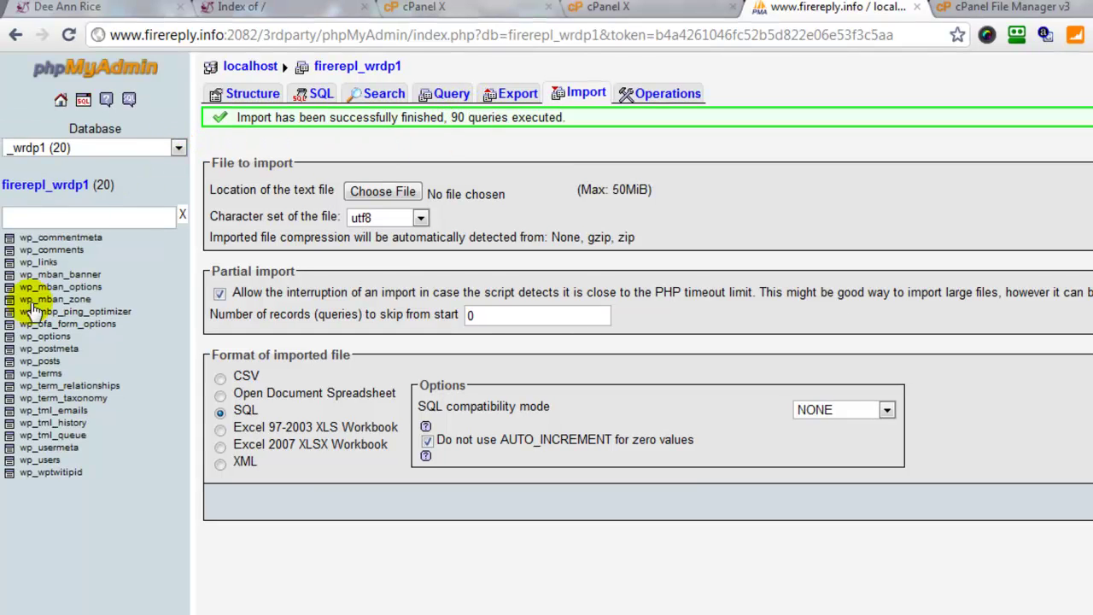
# Step: Select the firerepl_wrdp2 database and import the SQL backup deeannri_wrdp2.sql.gz into it
pyautogui.click(178, 149)
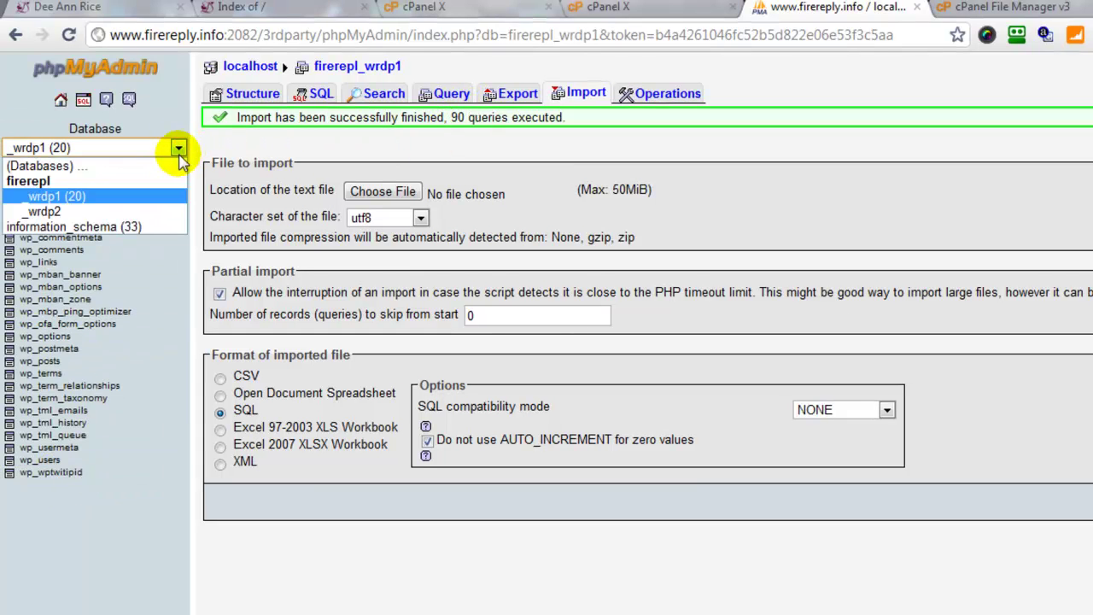
pyautogui.click(109, 211)
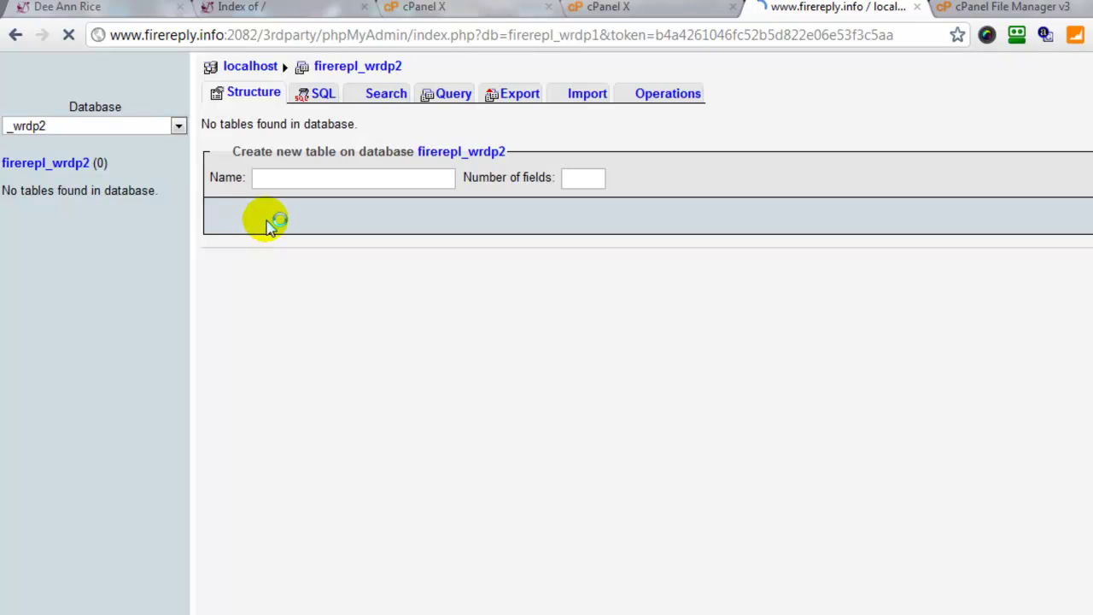
pyautogui.click(581, 93)
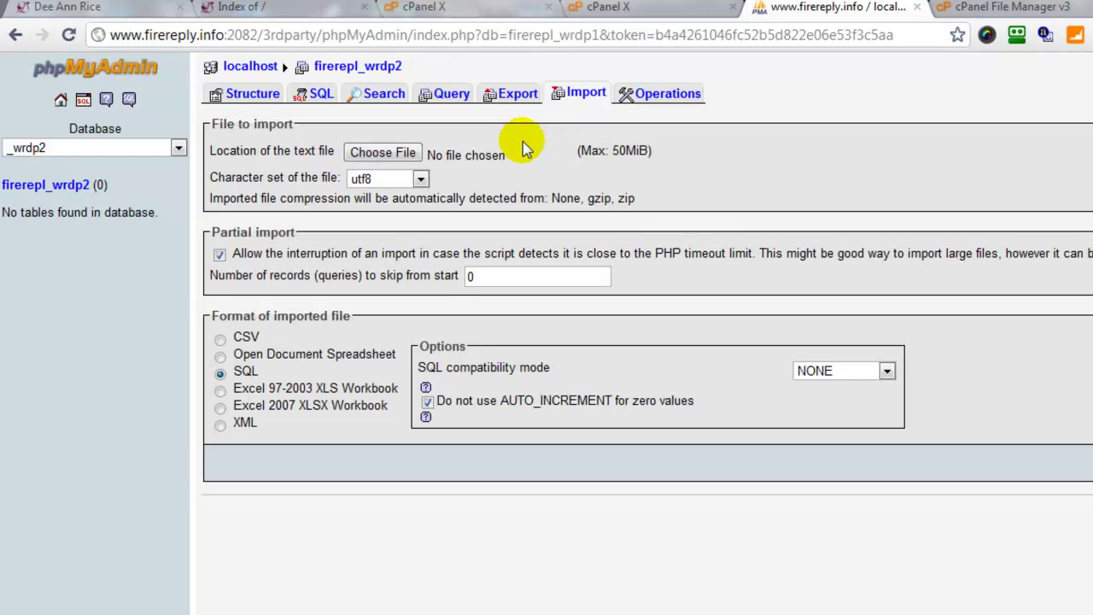
pyautogui.click(431, 158)
pyautogui.click(318, 169)
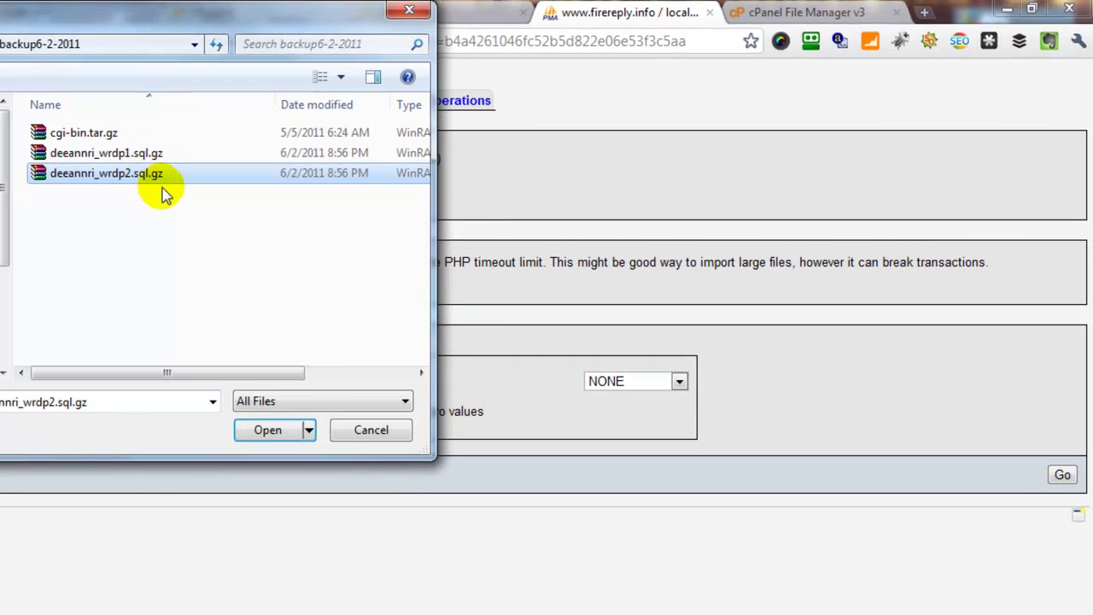
pyautogui.click(263, 429)
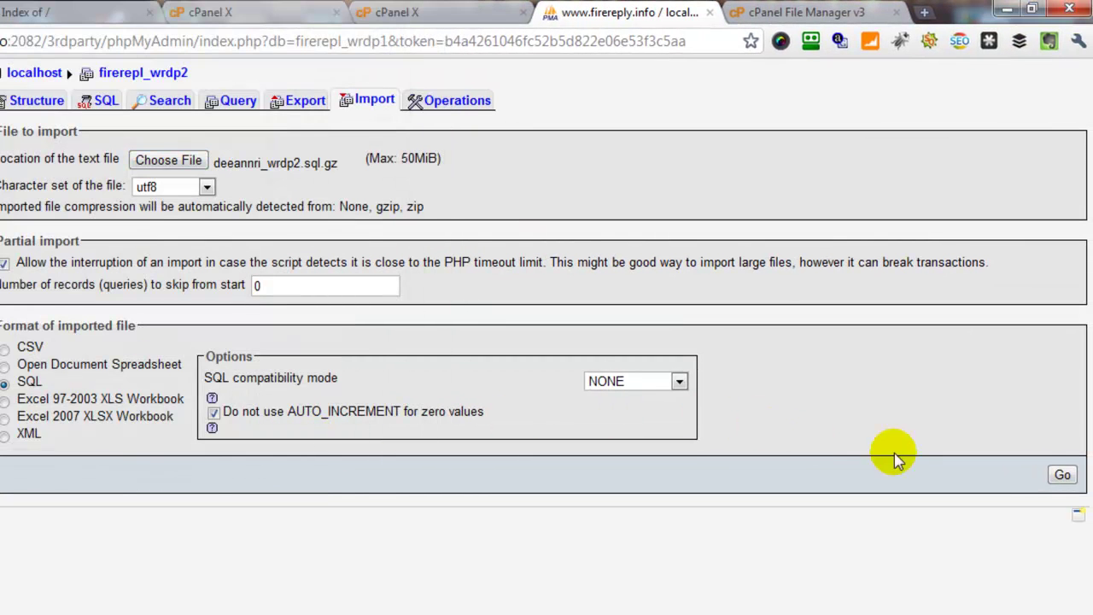
pyautogui.click(1061, 478)
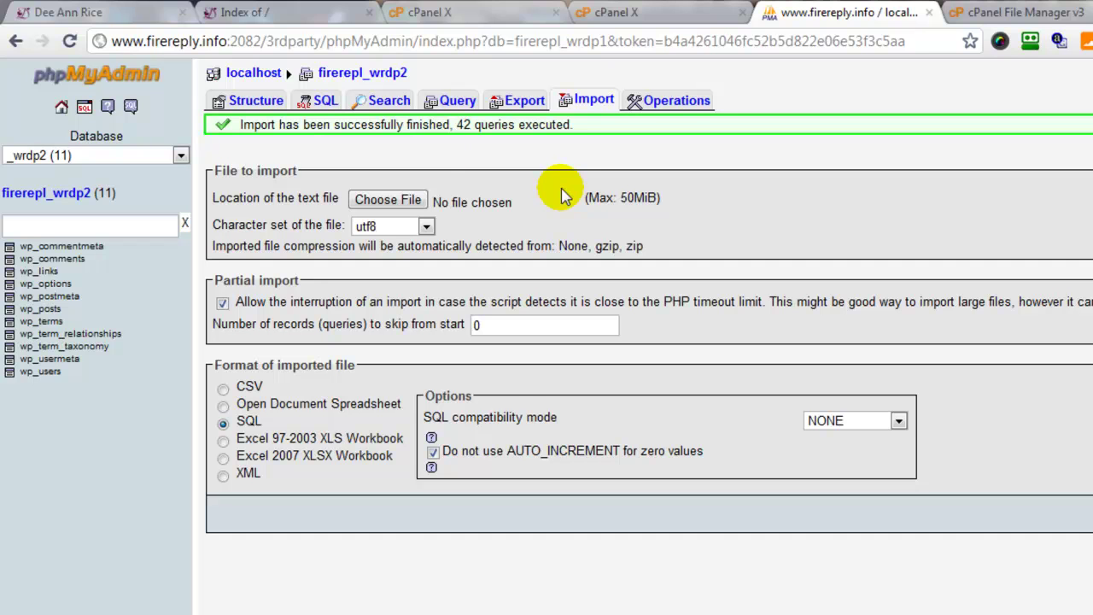
pyautogui.click(320, 14)
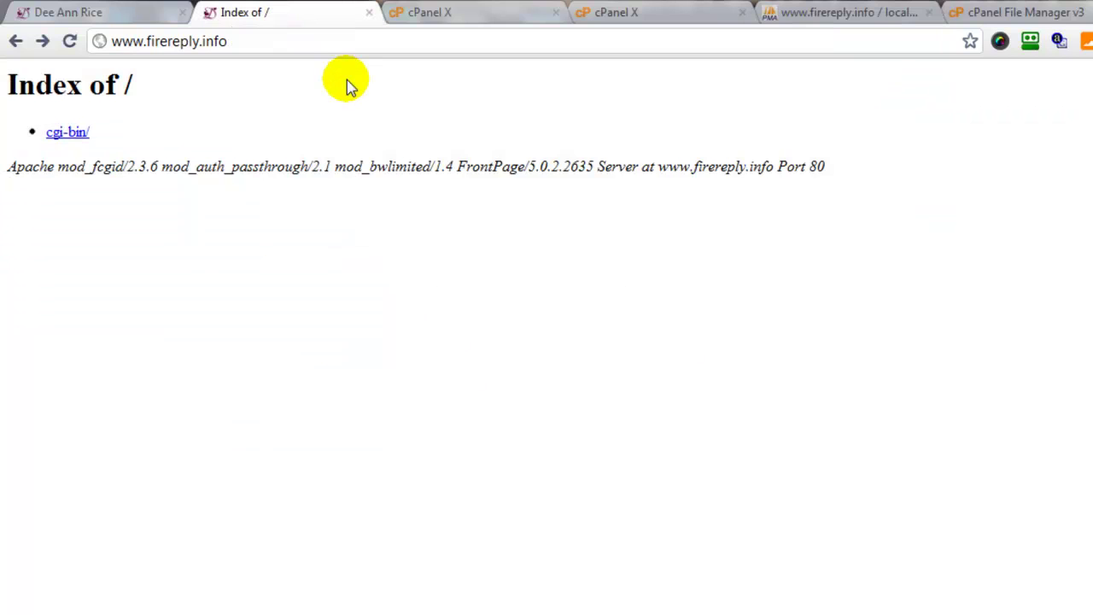
pyautogui.click(70, 41)
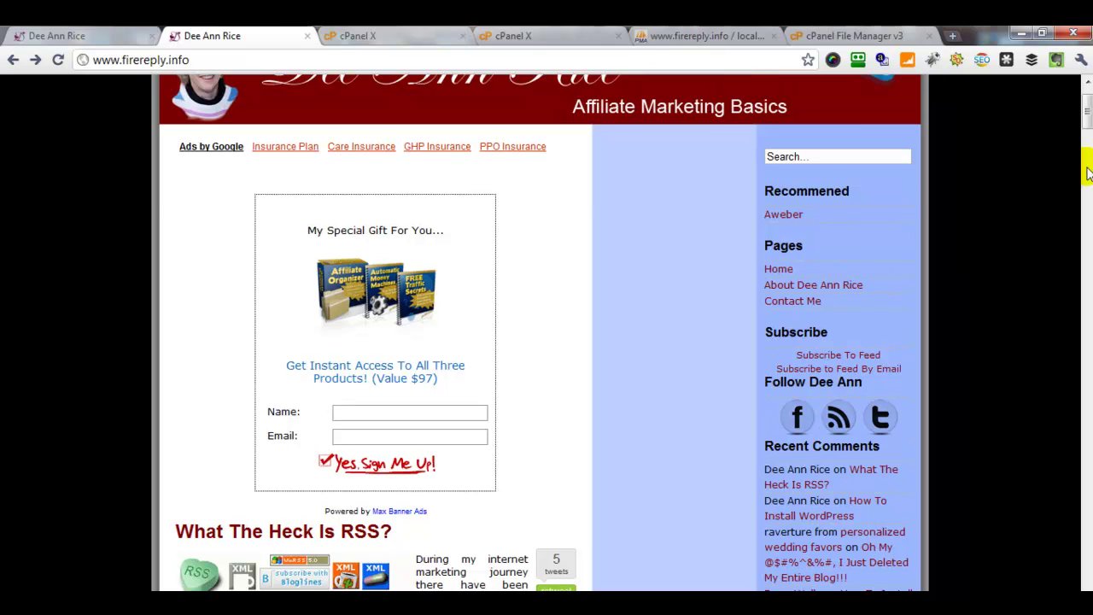
pyautogui.scroll(1, 1087, 148)
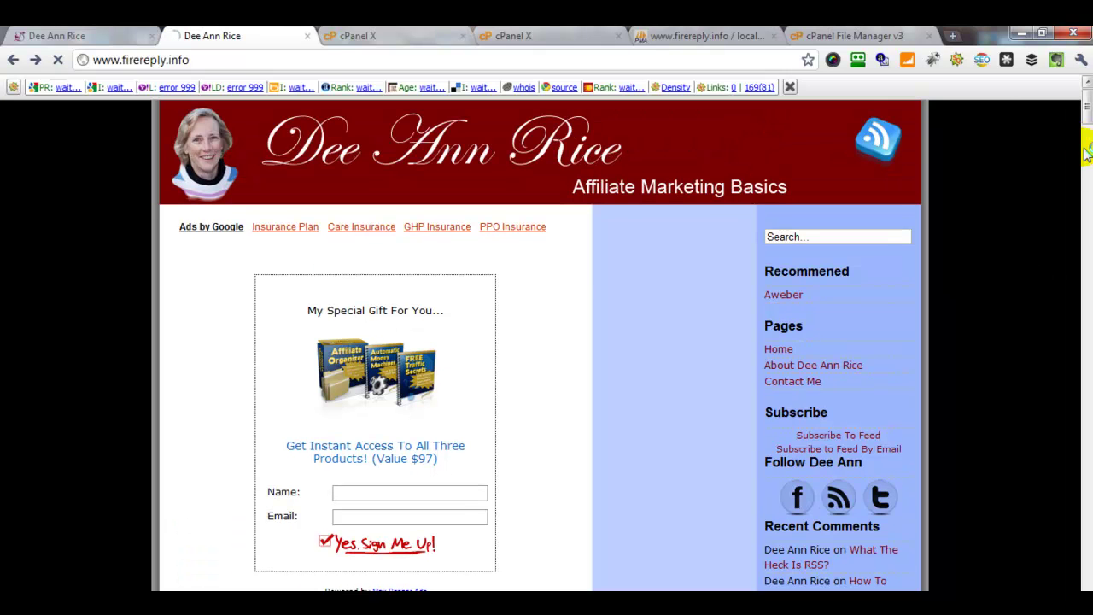
pyautogui.click(791, 88)
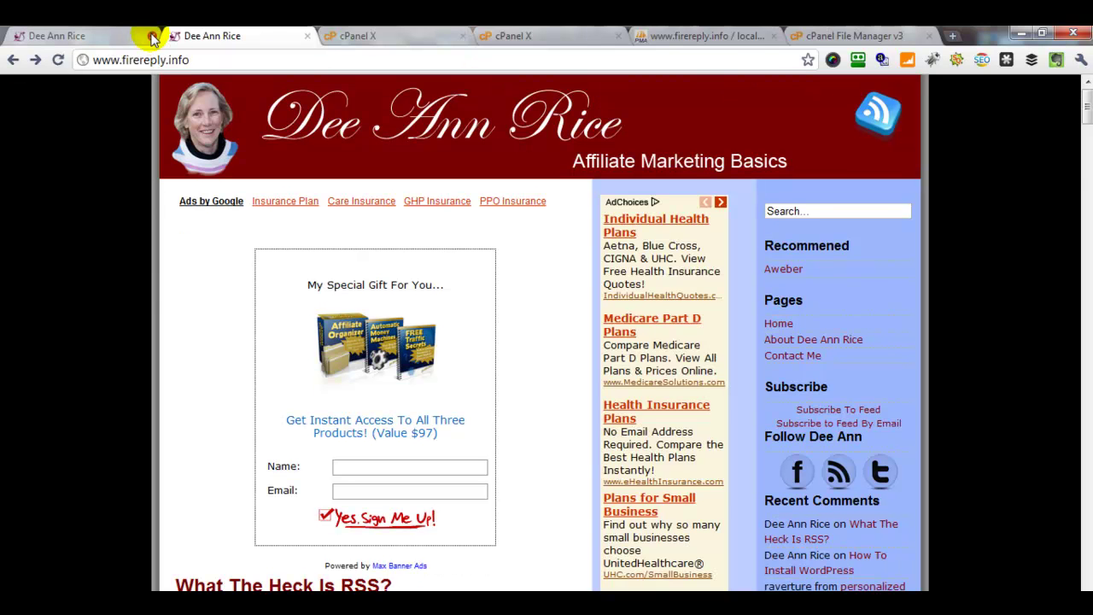
pyautogui.click(117, 36)
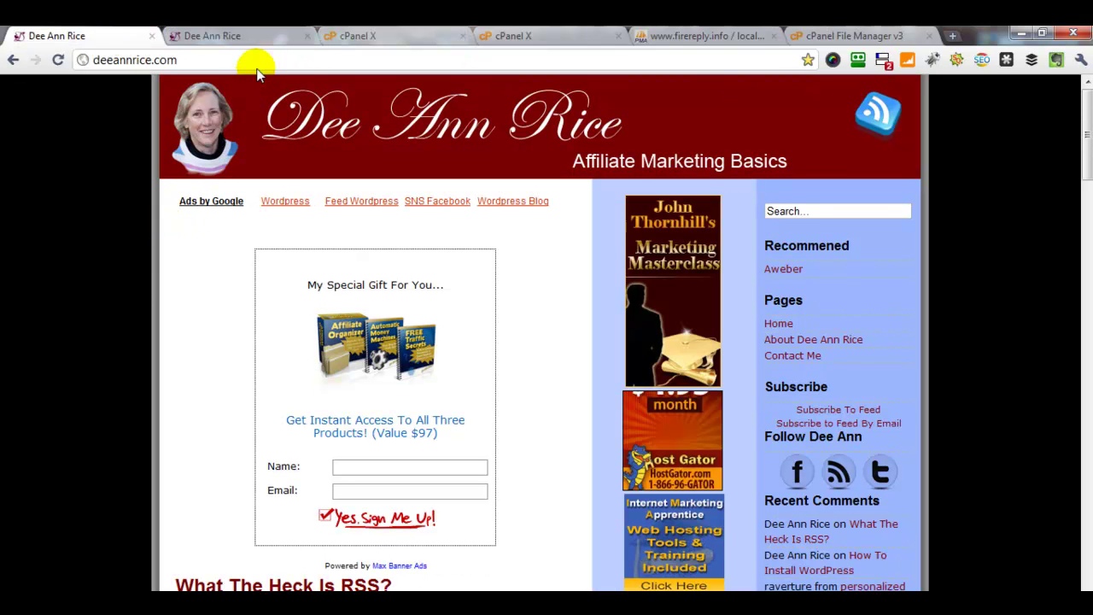
pyautogui.click(264, 36)
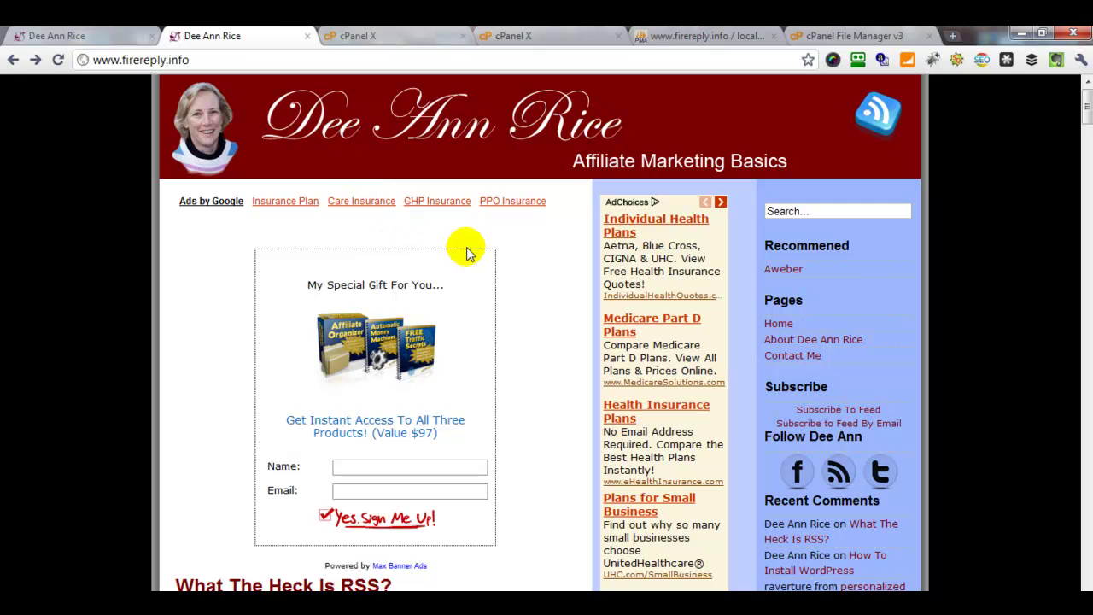